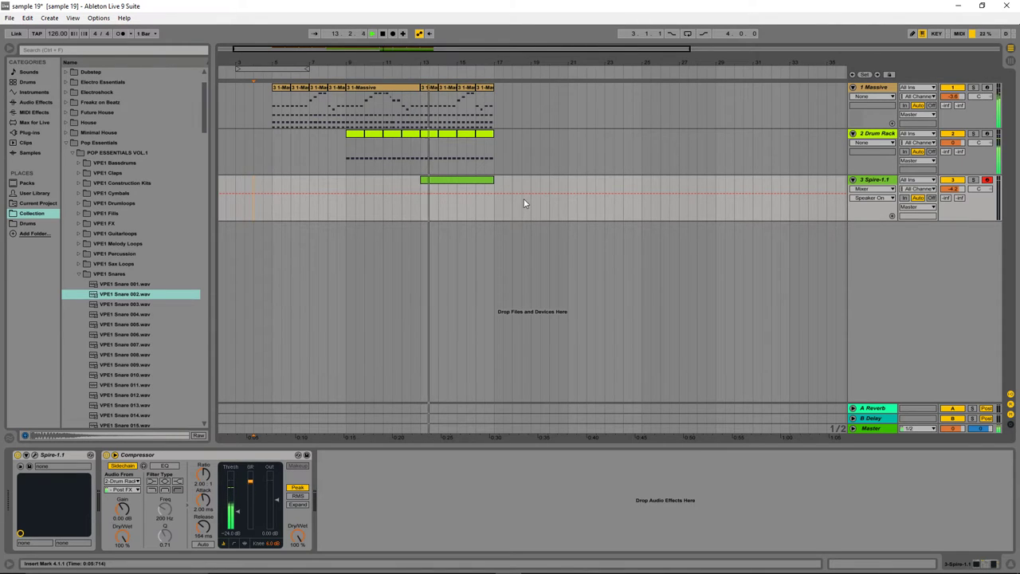
Draw an E3 note in the Spire clip at bar 13 and stretch it to fill all four bars.
key(space)
double_click(440, 181)
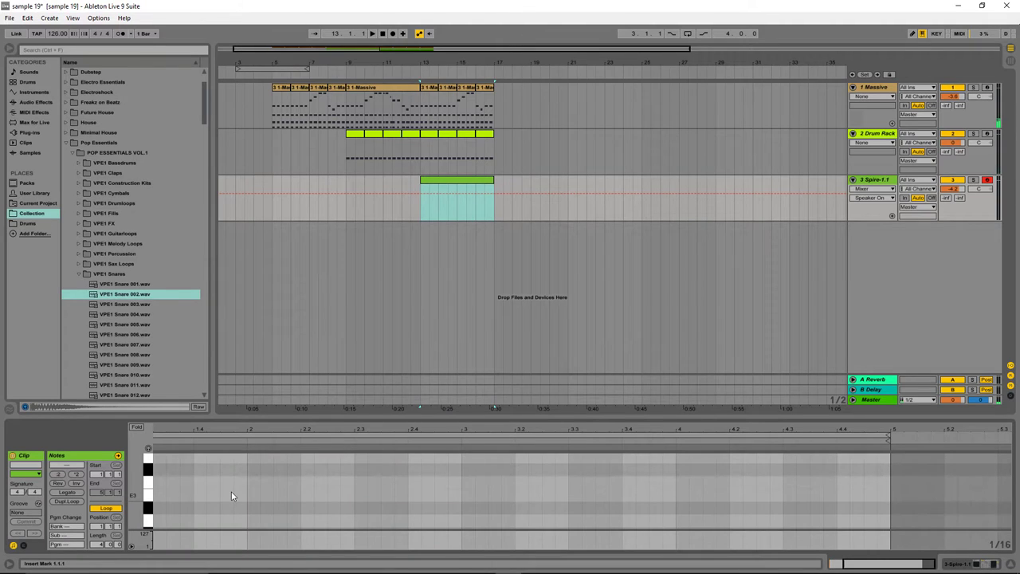
key(d)
scroll(241, 512, down, 1)
double_click(163, 475)
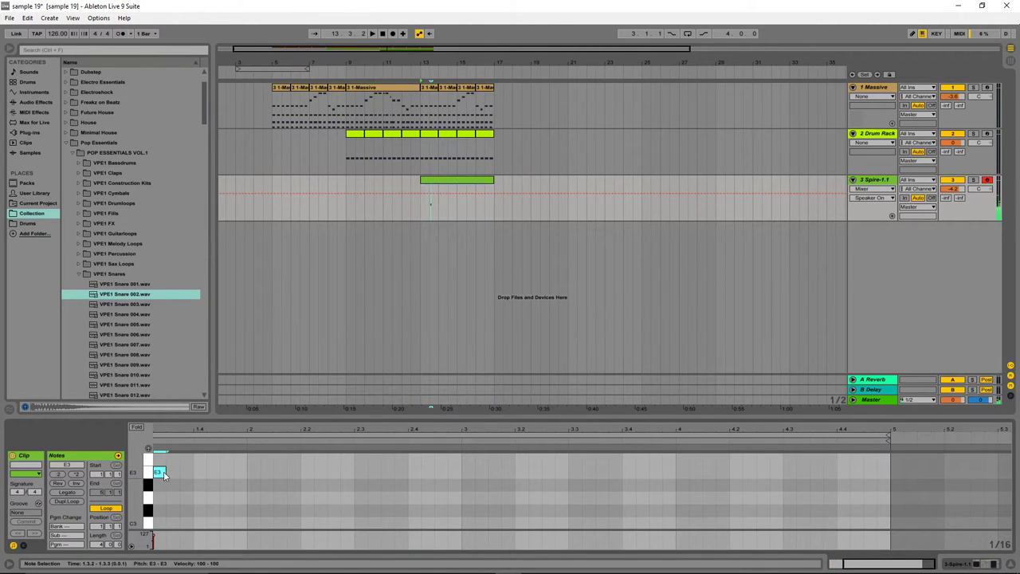
drag(165, 473, 913, 529)
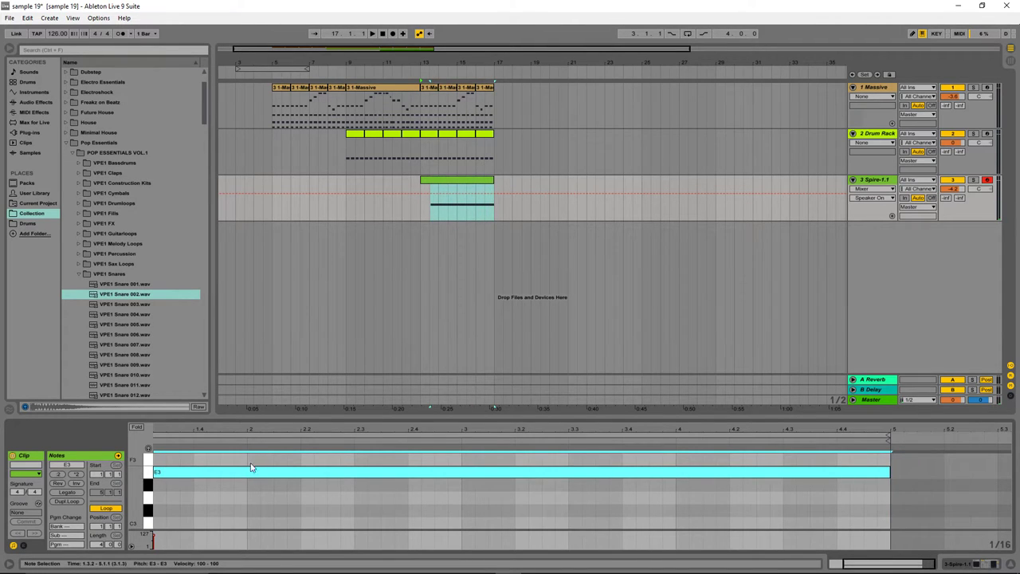
drag(234, 481, 341, 473)
scroll(261, 489, up, 3)
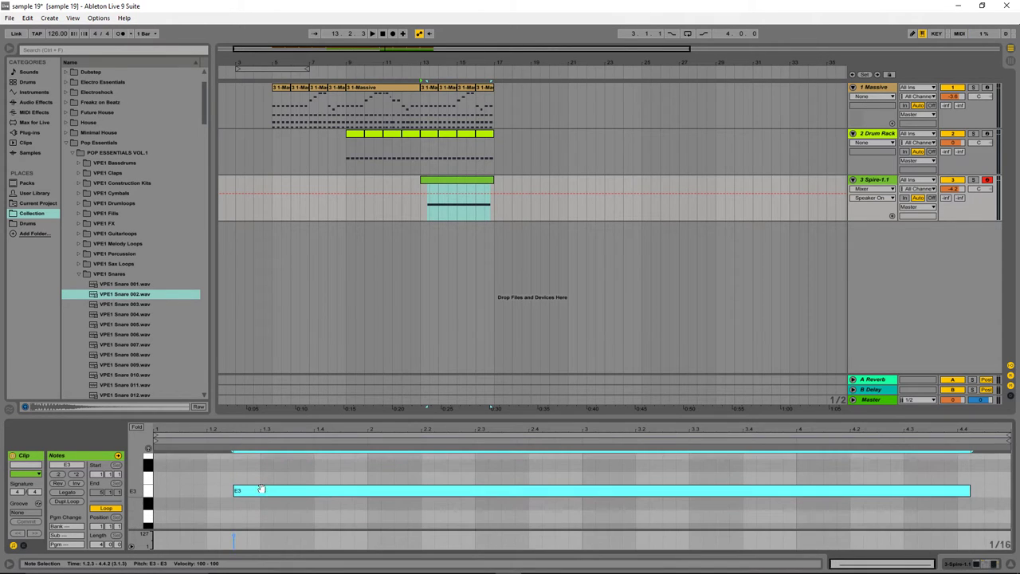
drag(233, 493, 186, 495)
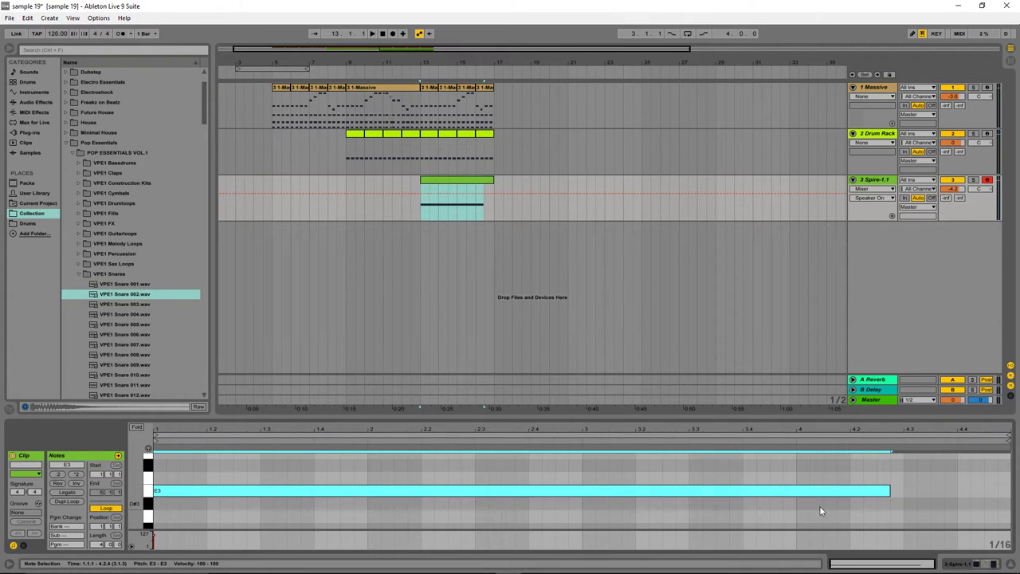
drag(890, 490, 852, 494)
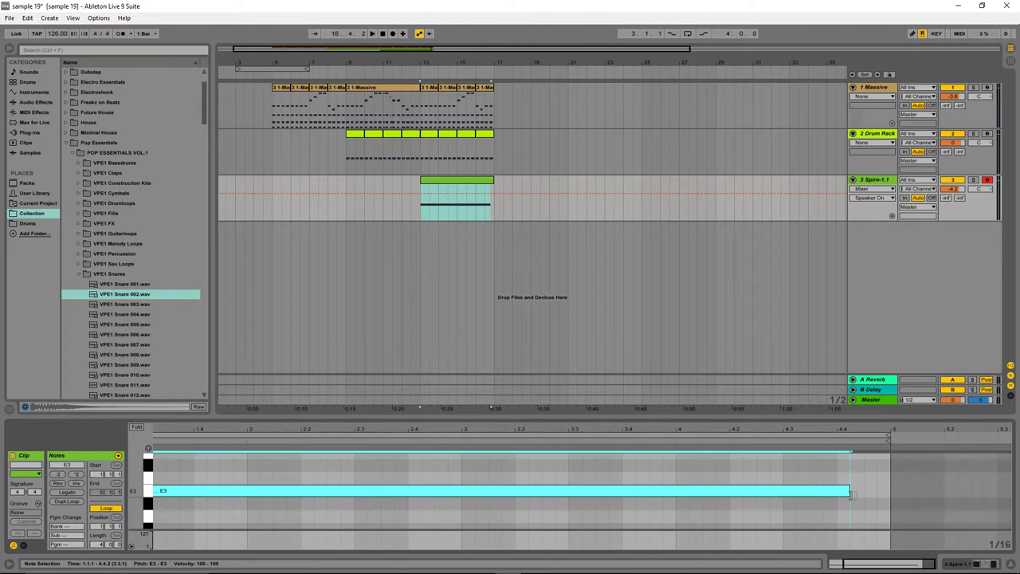
Play the arrangement from bar 13 and bring back the Spire track's device chain.
click(417, 203)
key(space)
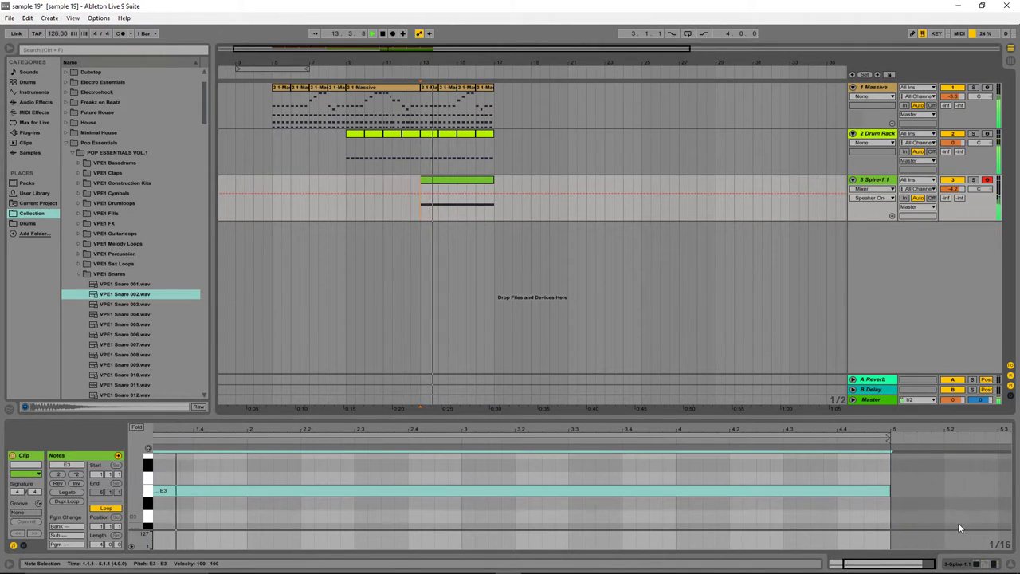
key(shift+Tab)
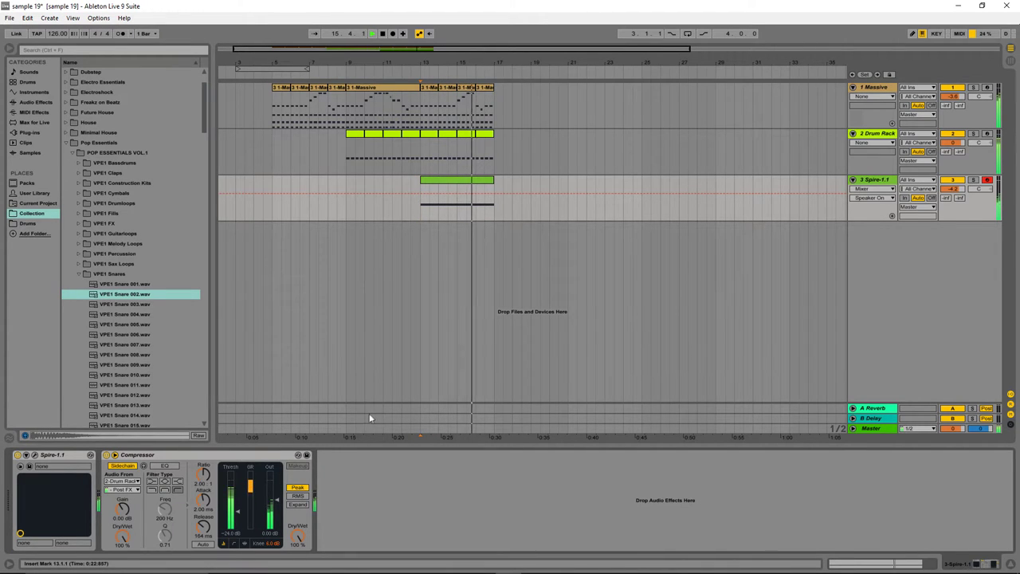
Duplicate the section from bar 13 to bar 17 on all three tracks and continue playback from bar 17.
drag(494, 209, 420, 108)
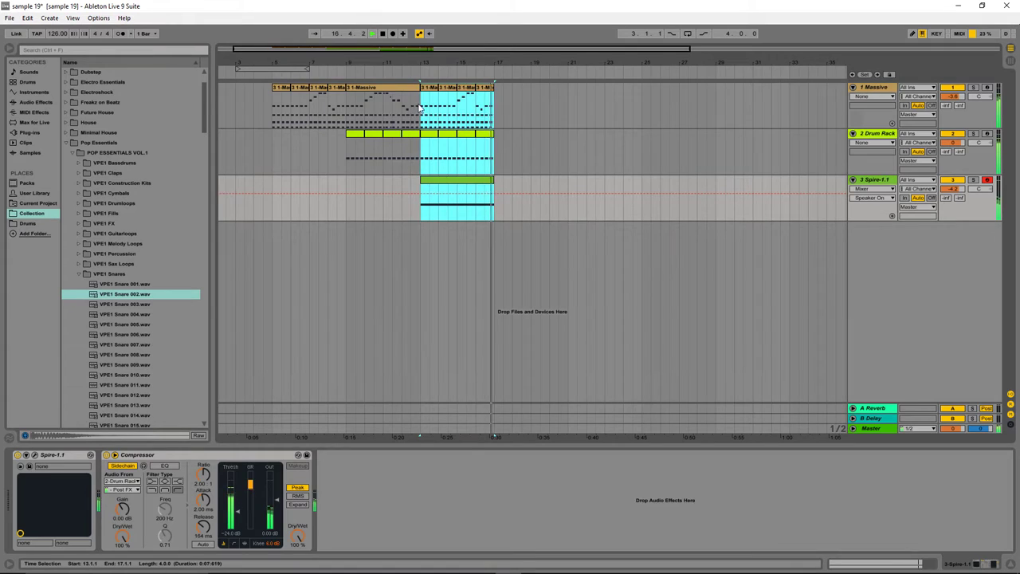
key(ctrl+d)
click(494, 211)
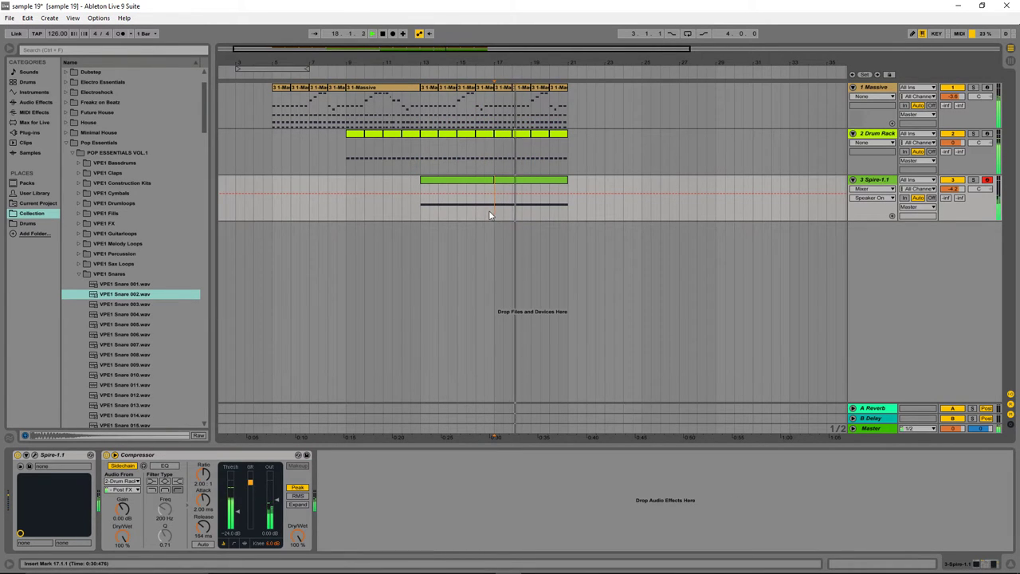
Delete the duplicated Spire clip that starts at bar 17.
click(490, 214)
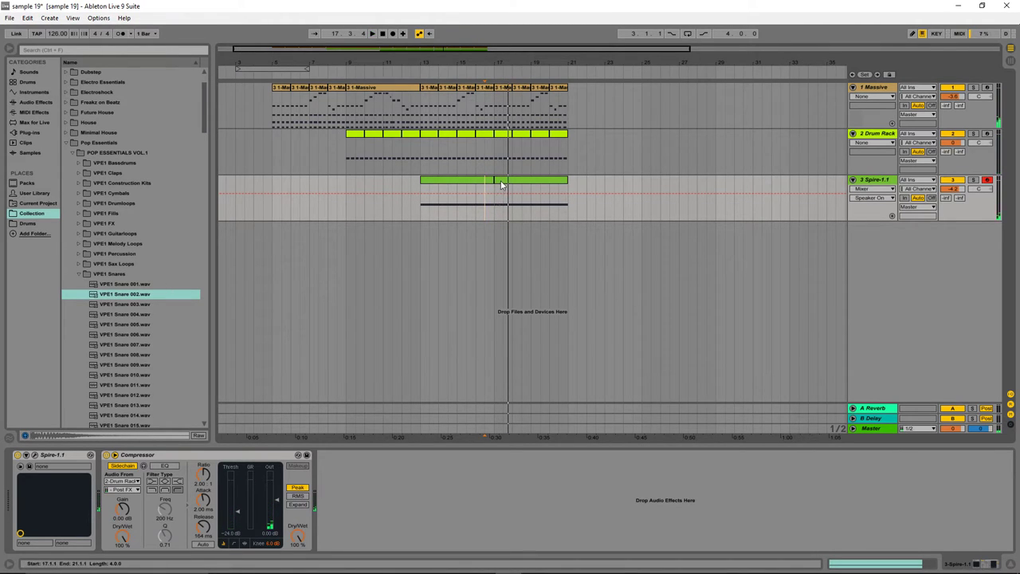
click(502, 184)
key(Delete)
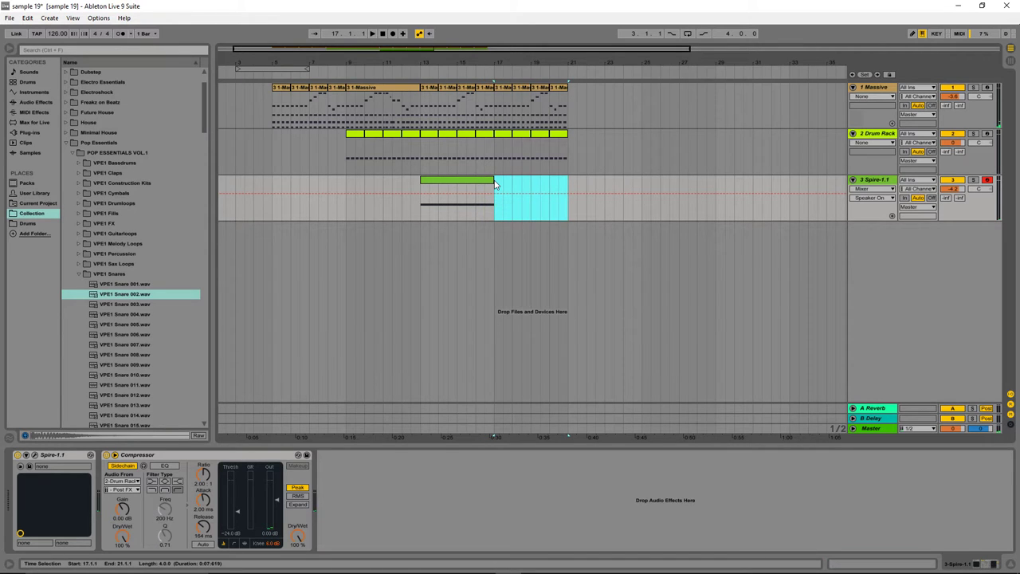
Lengthen the remaining Spire clip to eight bars, ending at bar 21, with its E3 note stretched to the full length.
click(485, 181)
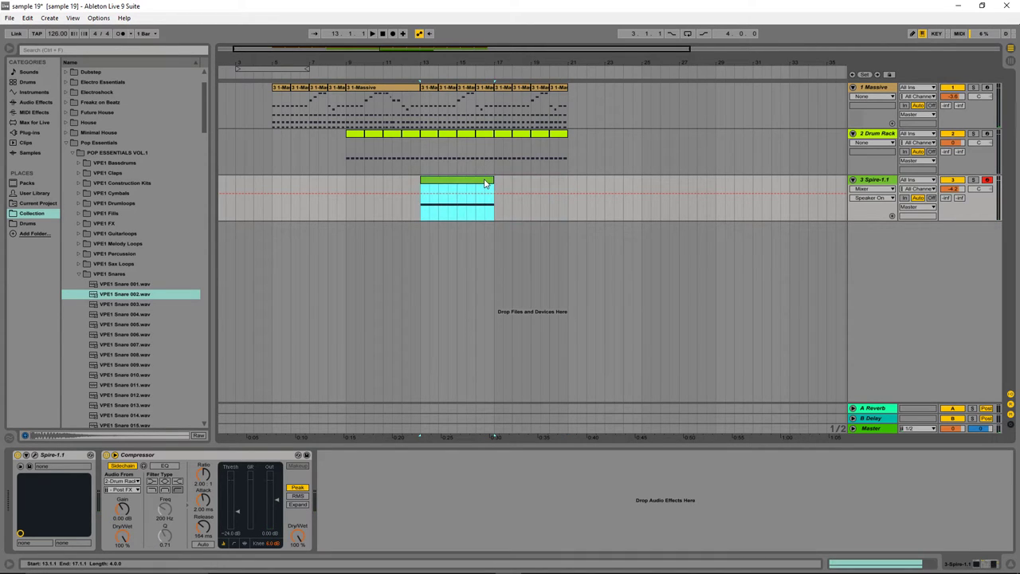
double_click(485, 182)
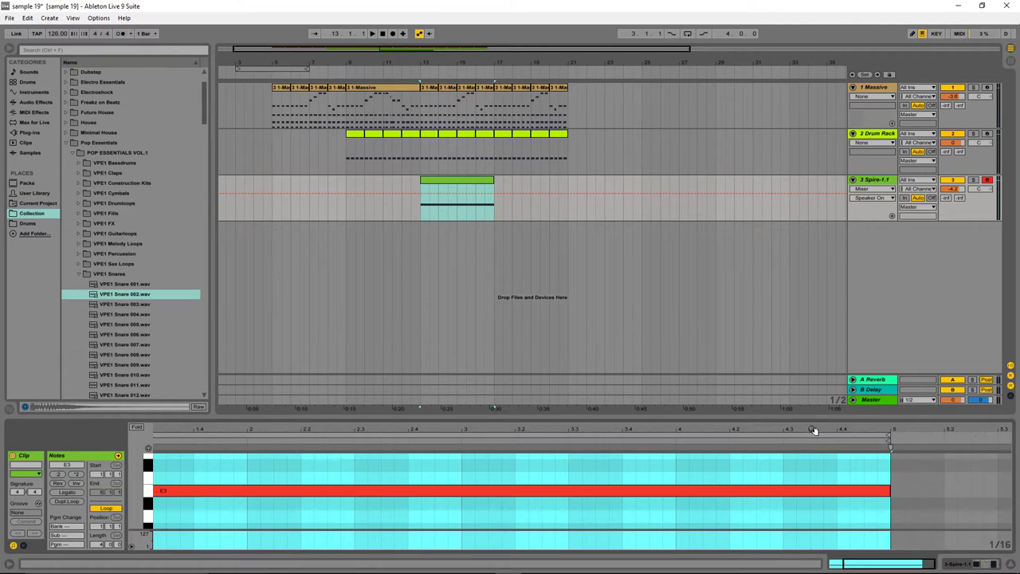
drag(814, 430, 840, 426)
mouse_move(903, 437)
mouse_down()
mouse_move(1016, 438)
mouse_move(727, 465)
mouse_up()
drag(672, 432, 676, 388)
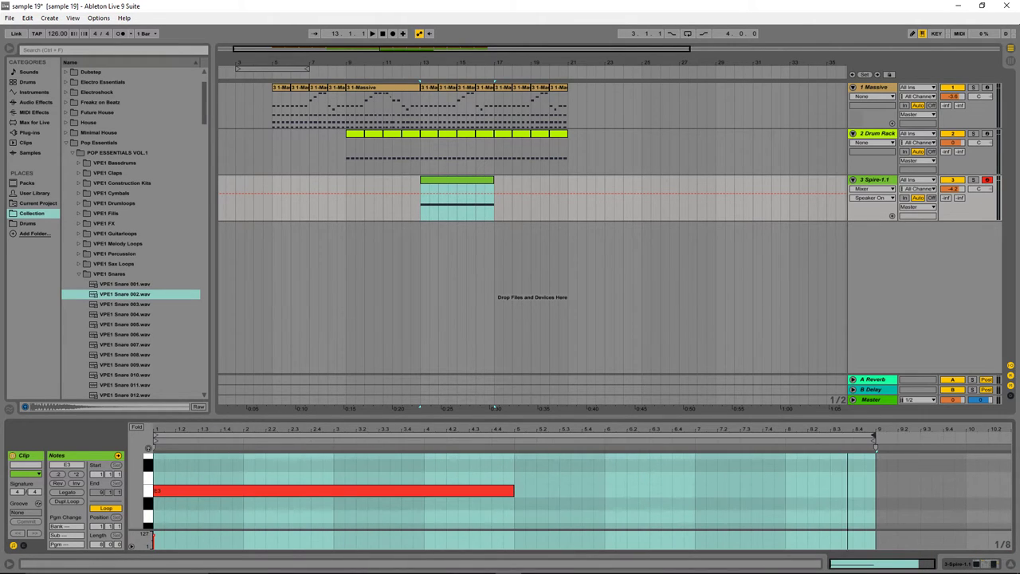
drag(515, 491, 866, 490)
drag(493, 182, 570, 183)
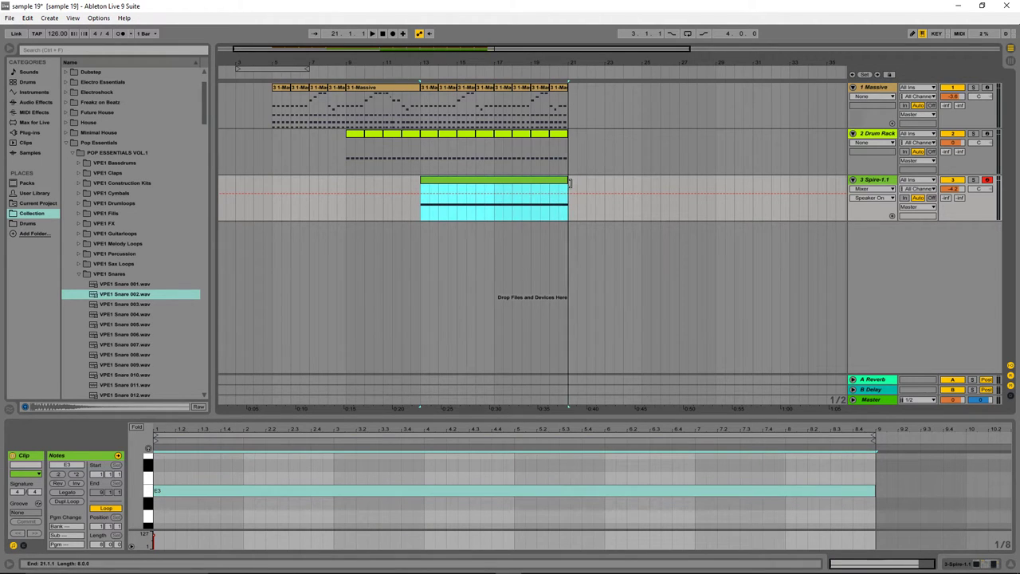
Play the arrangement from just before bar 13 to hear the lengthened Spire clip.
click(457, 213)
click(414, 209)
key(space)
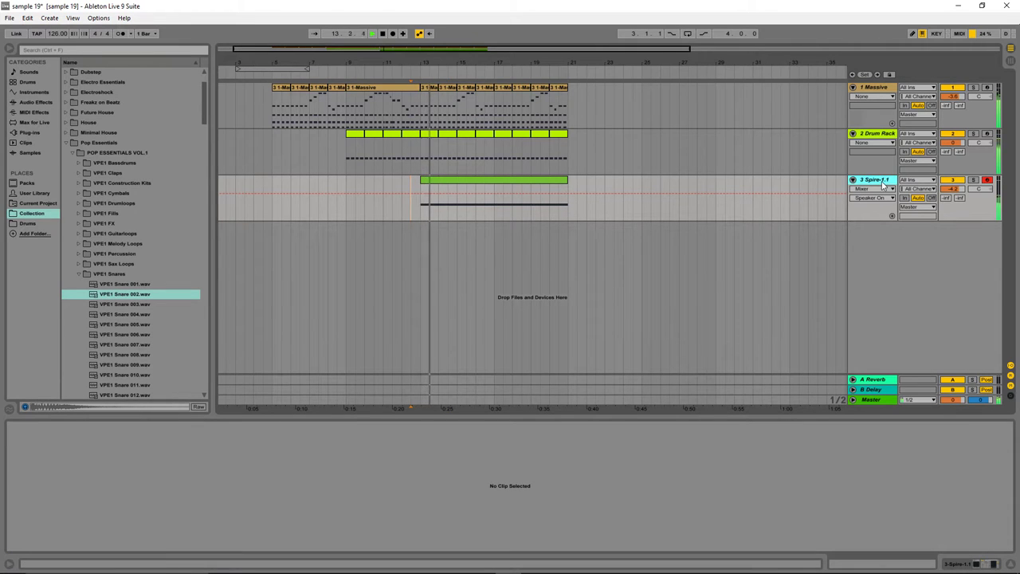
Set Spire's upward pitch bender range to 12, try the pitch wheel, and close the synth's interface.
click(961, 564)
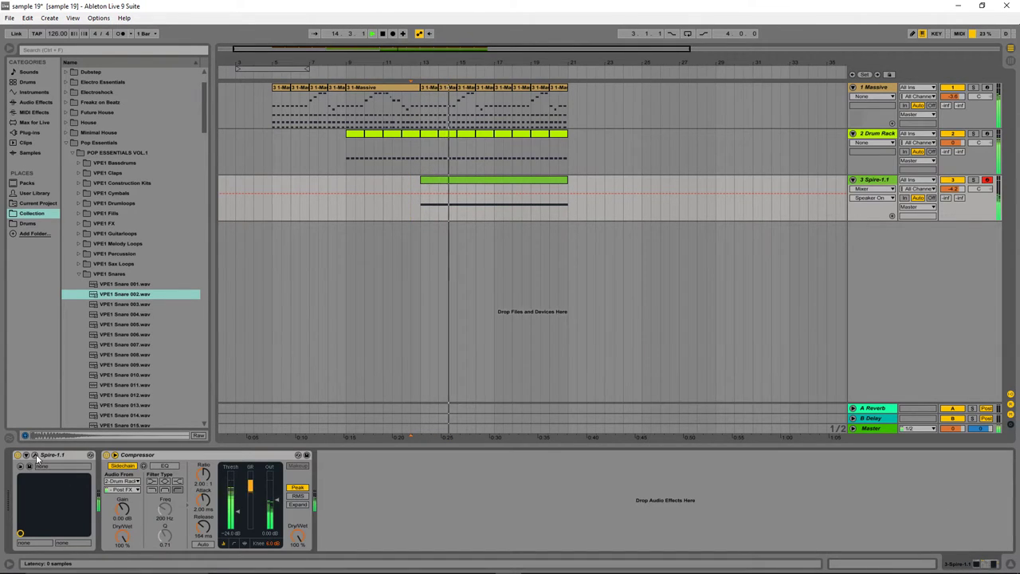
click(35, 455)
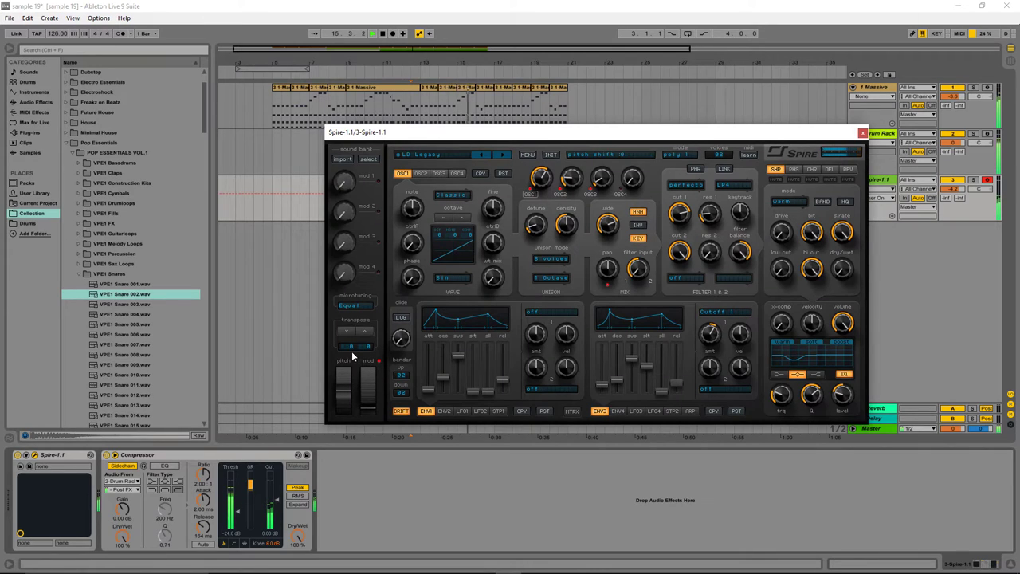
click(398, 391)
click(410, 508)
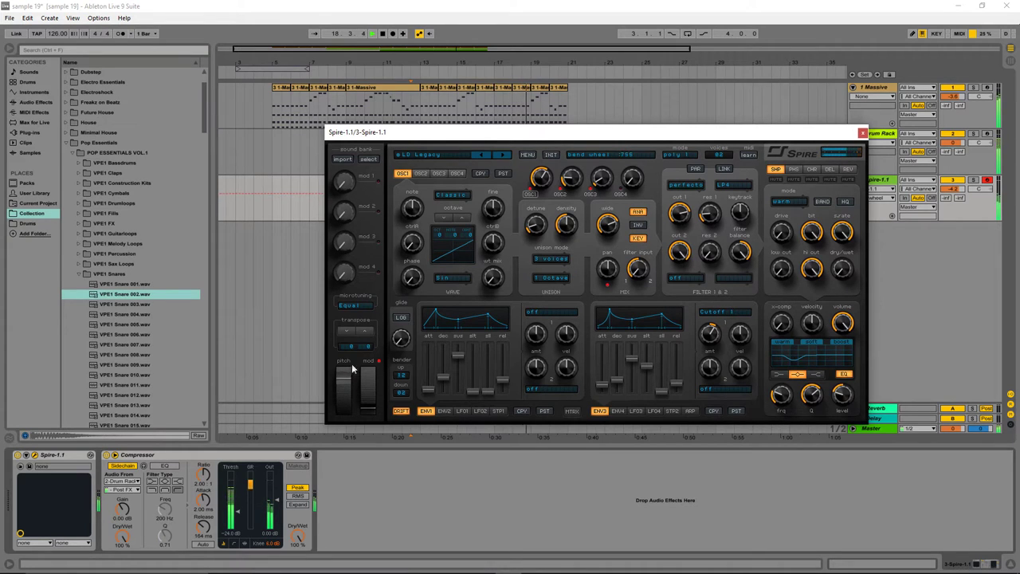
click(863, 133)
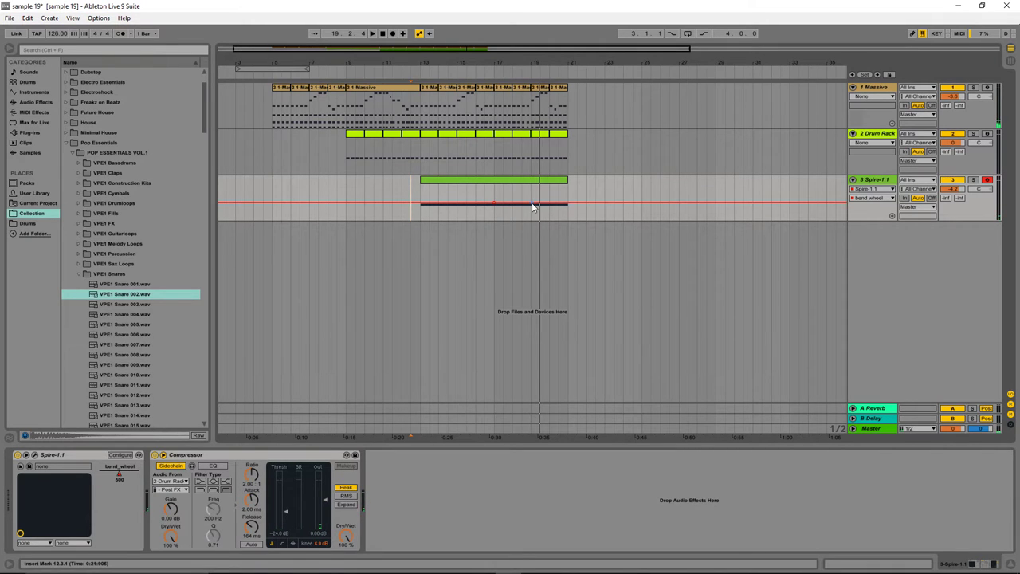
Choose Spire-1.1's bend wheel as the automation parameter shown on the Spire track.
click(870, 189)
click(869, 205)
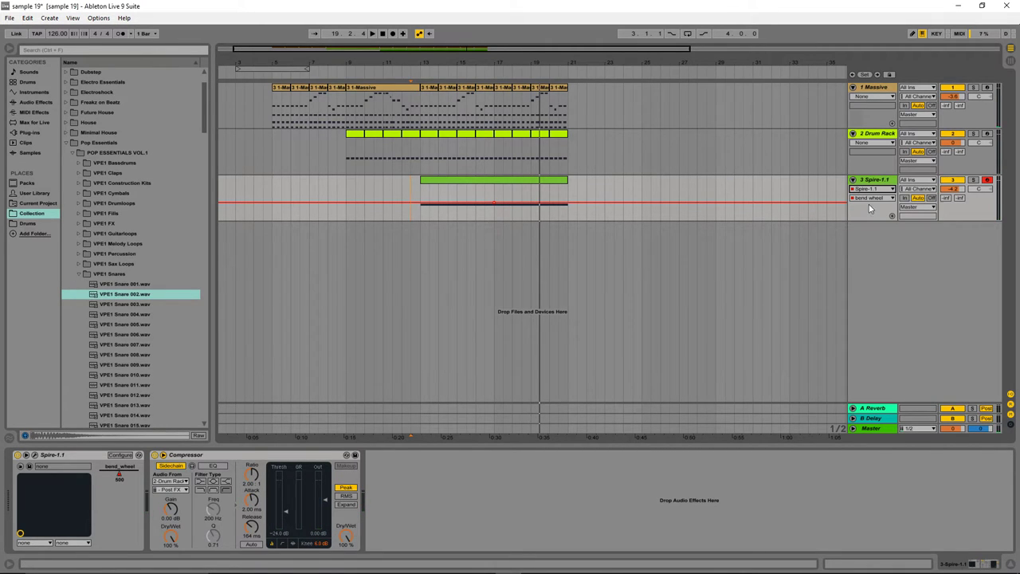
click(870, 198)
click(871, 213)
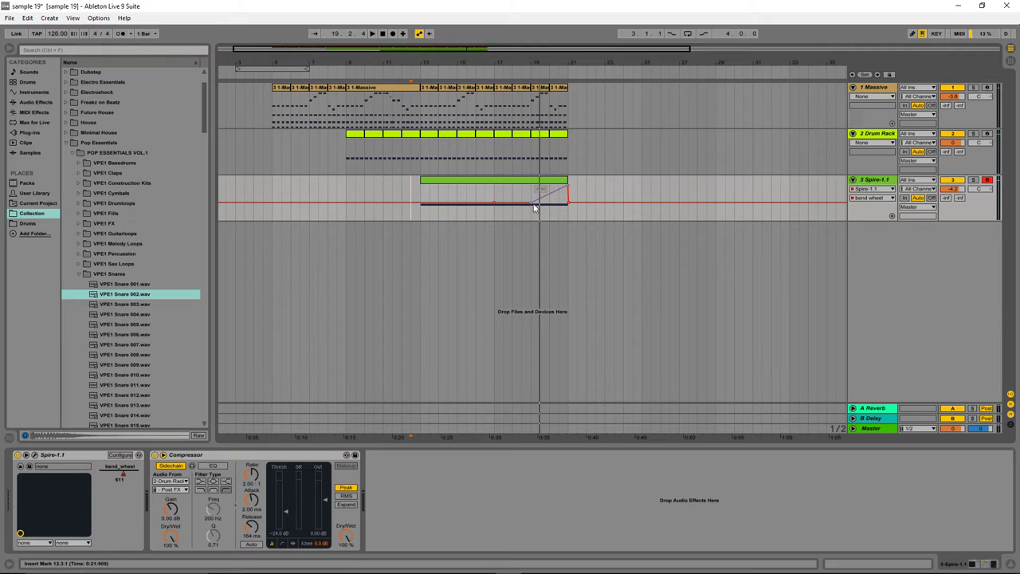
Shape the bend wheel automation into a curve rising from bar 19 to bar 21, playing it back to check.
click(494, 201)
key(space)
click(420, 194)
click(403, 193)
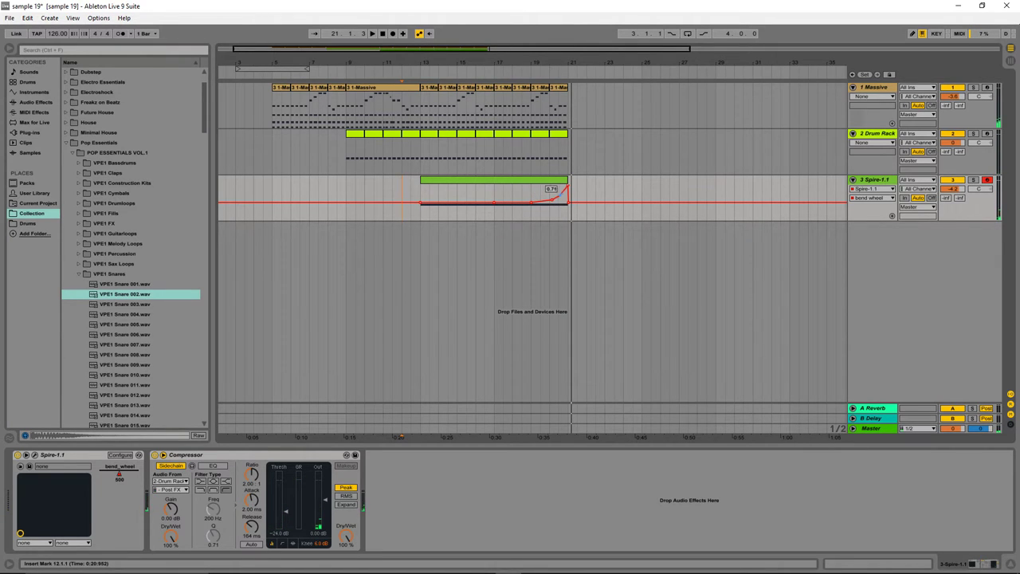
click(553, 197)
click(534, 195)
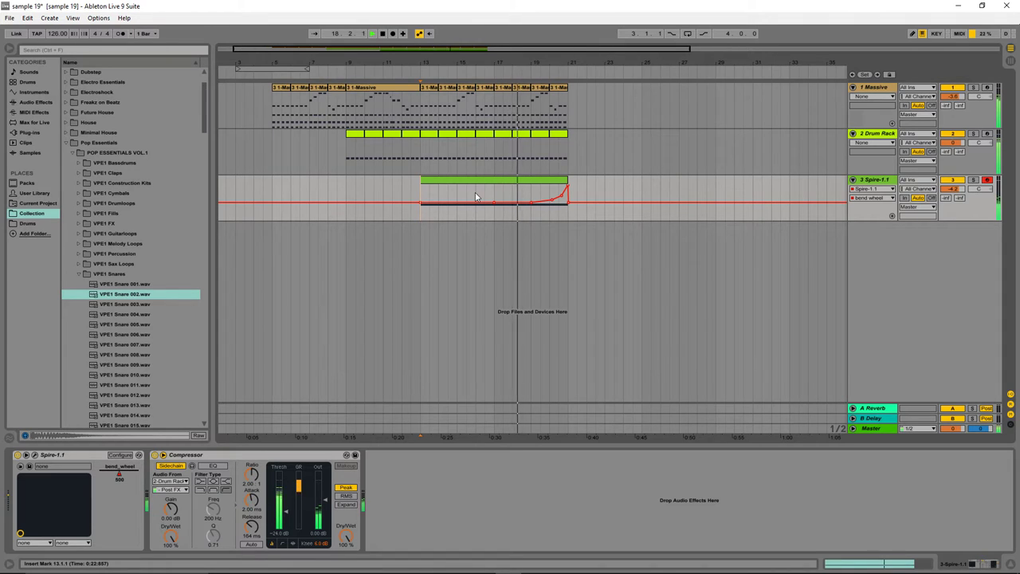
Remove the bend wheel's reset point at bar 21 and add a return point of 0.50 at bar 25.
click(35, 456)
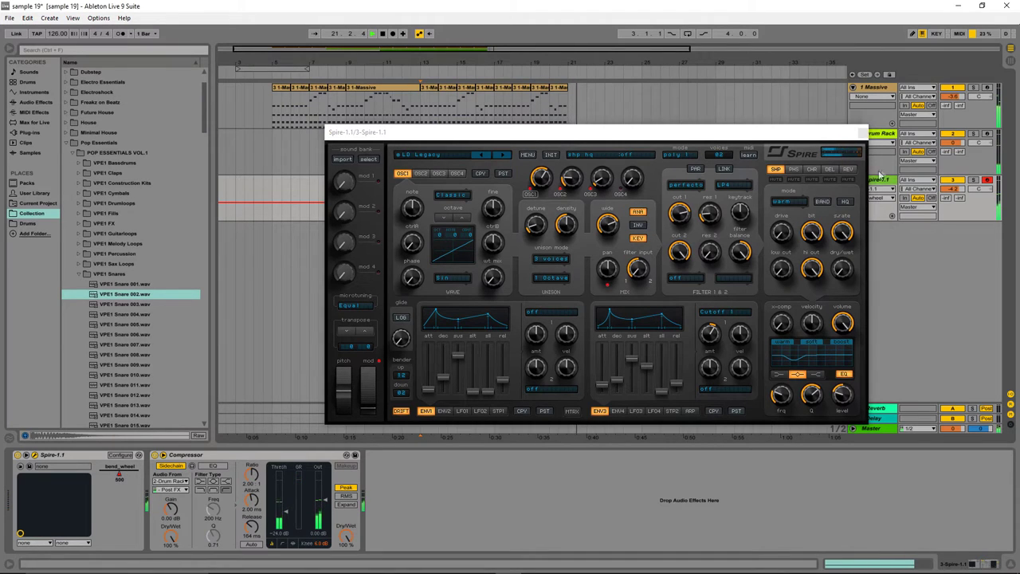
click(862, 133)
click(570, 204)
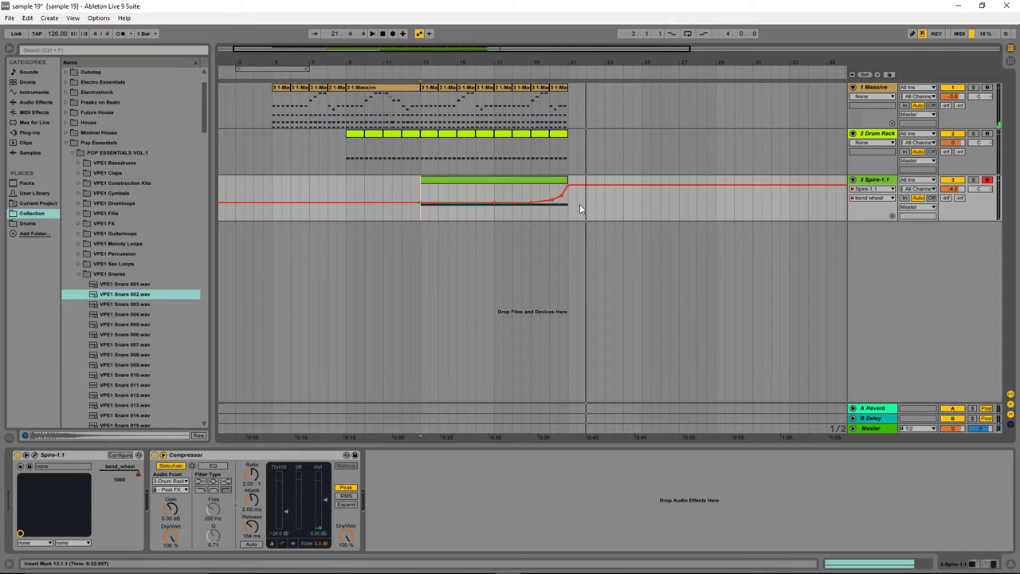
click(642, 204)
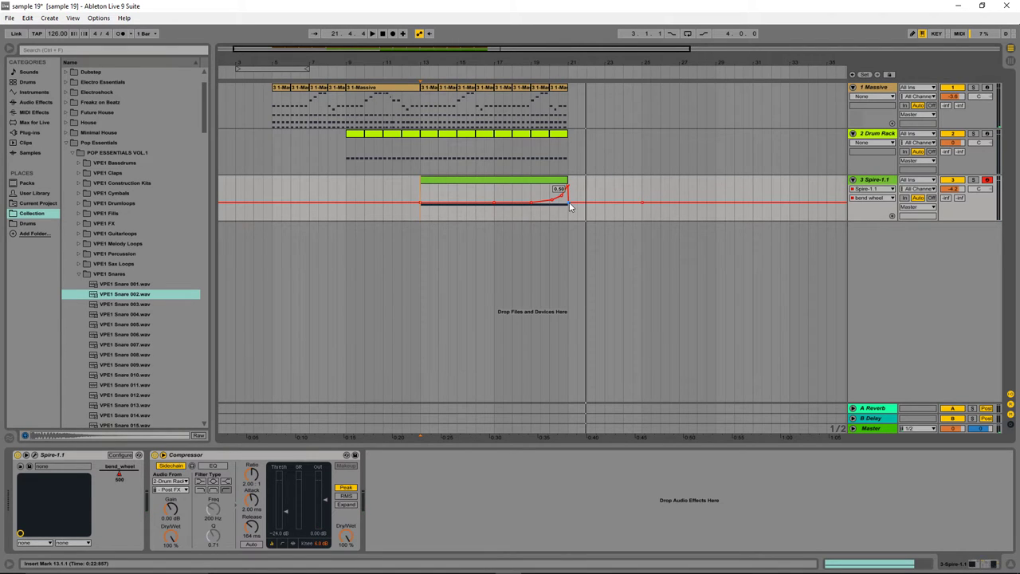
Play the end of the pitch rise from bar 20.3 and return the insert marker to bar 13.
click(558, 209)
key(space)
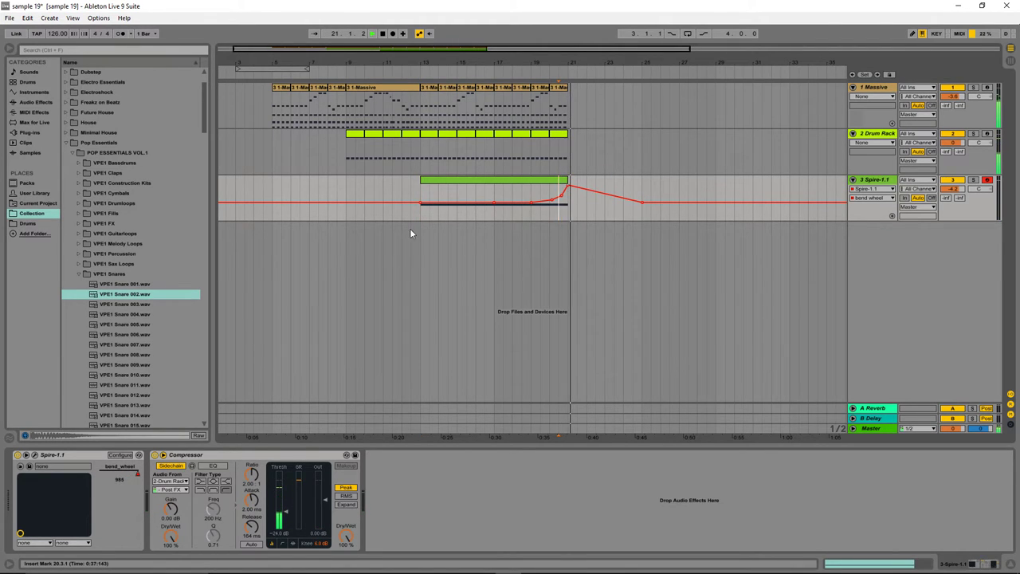
key(space)
click(418, 209)
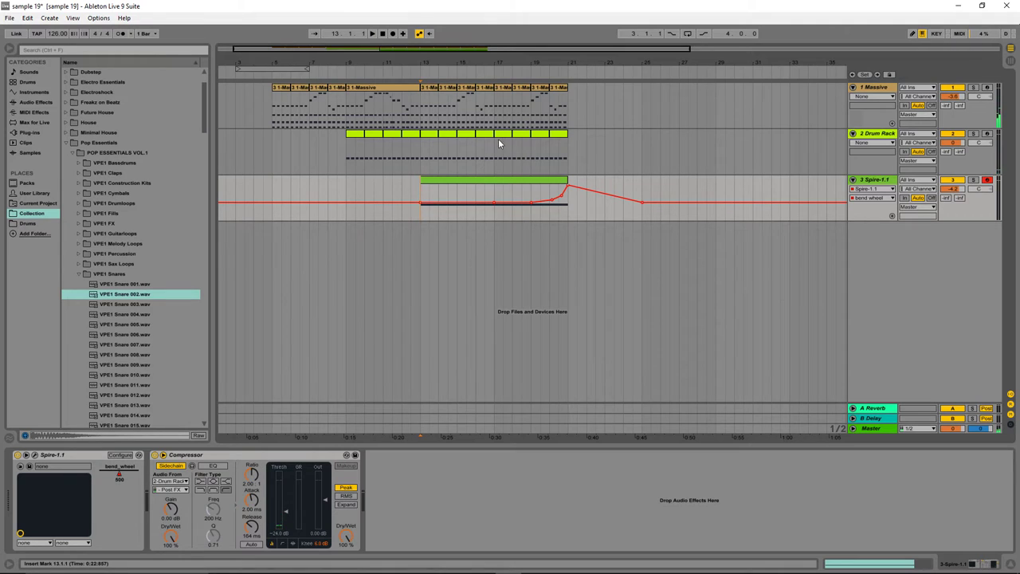
Add Snare 01 notes on all four beats of the drum clip at bar 17, matching the kick notes.
click(499, 138)
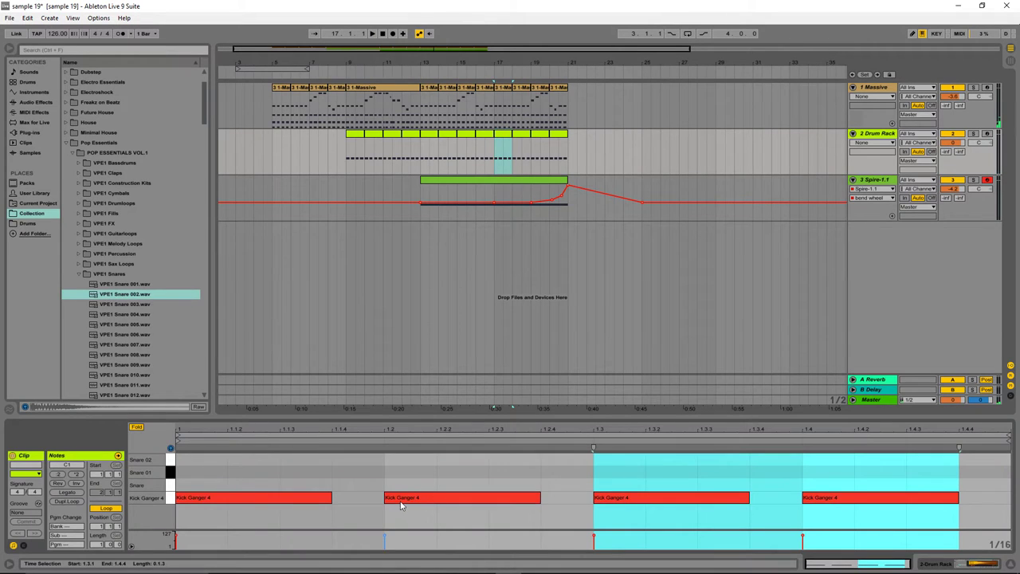
double_click(336, 472)
drag(350, 474, 248, 478)
key(ctrl+d)
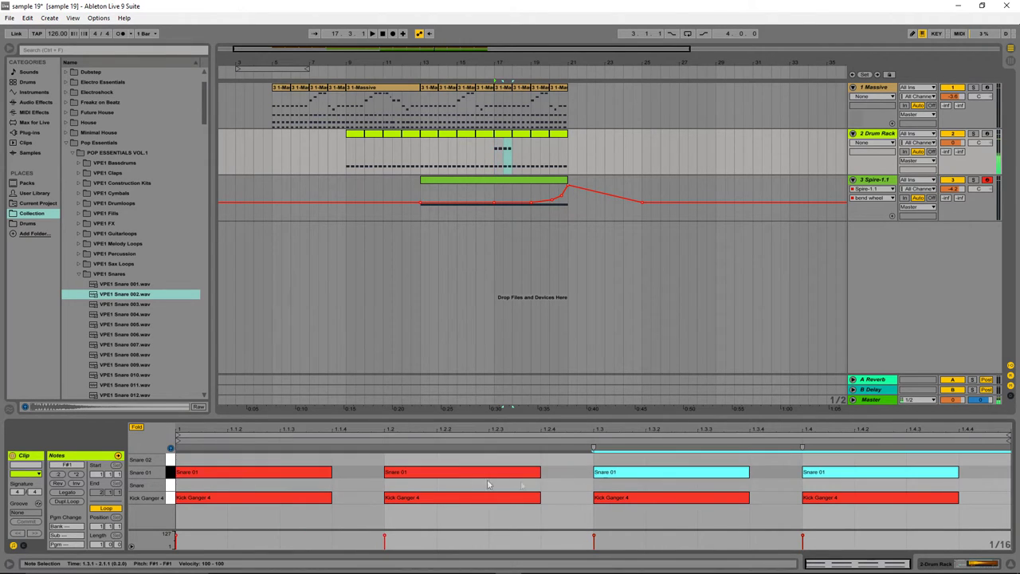
Play the snare pattern from just before bar 17, then enlarge the note editor and show the bar 17 drum clip.
key(Delete)
key(space)
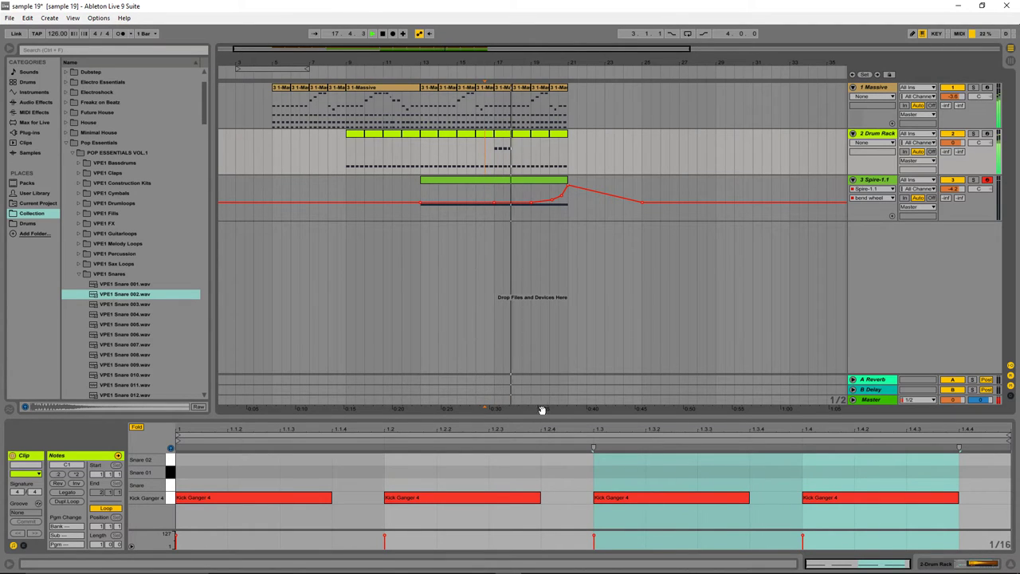
key(space)
drag(531, 424, 535, 281)
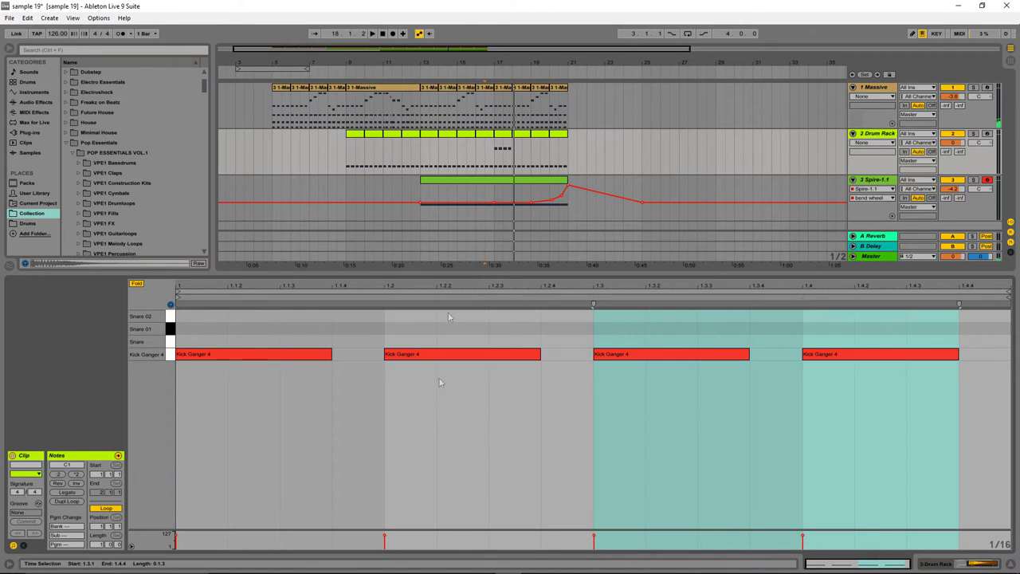
key(ctrl+z)
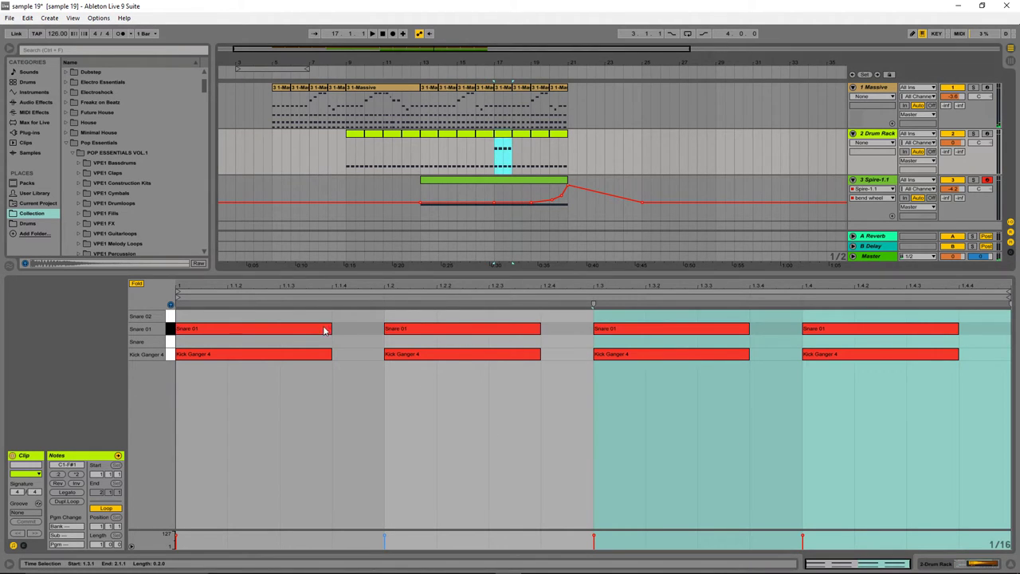
Remove the Snare 01 notes on beats 2 and 4 of the bar 17 drum clip and play from bar 16.3.
double_click(324, 330)
click(840, 329)
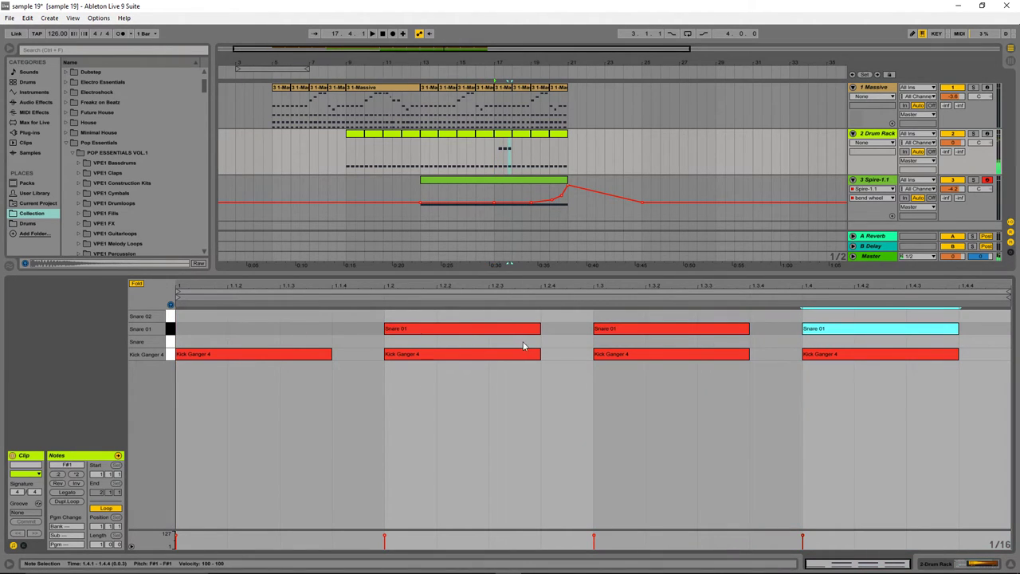
key(ctrl+z)
click(478, 330)
key(Delete)
click(887, 330)
key(Delete)
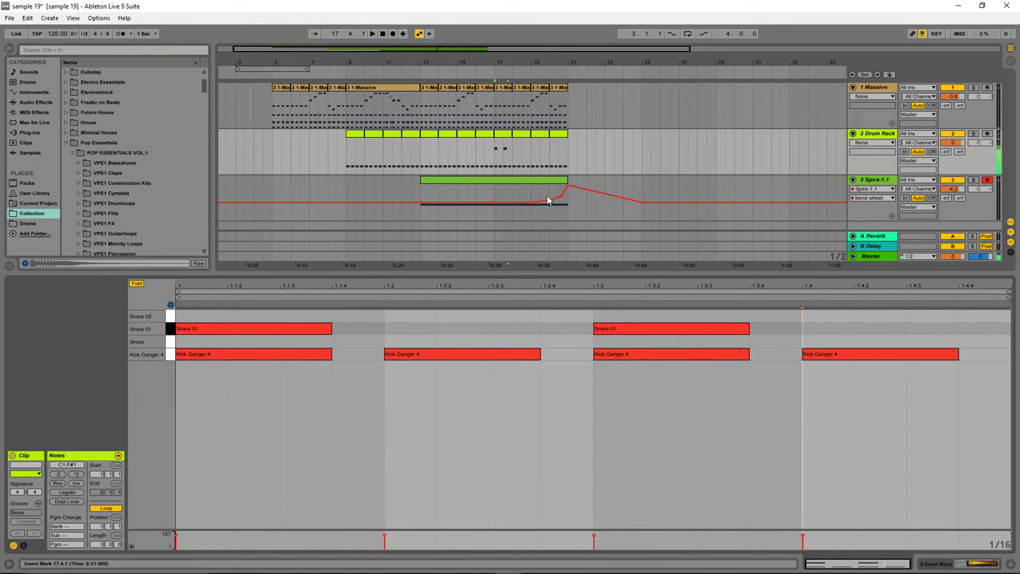
click(488, 164)
key(space)
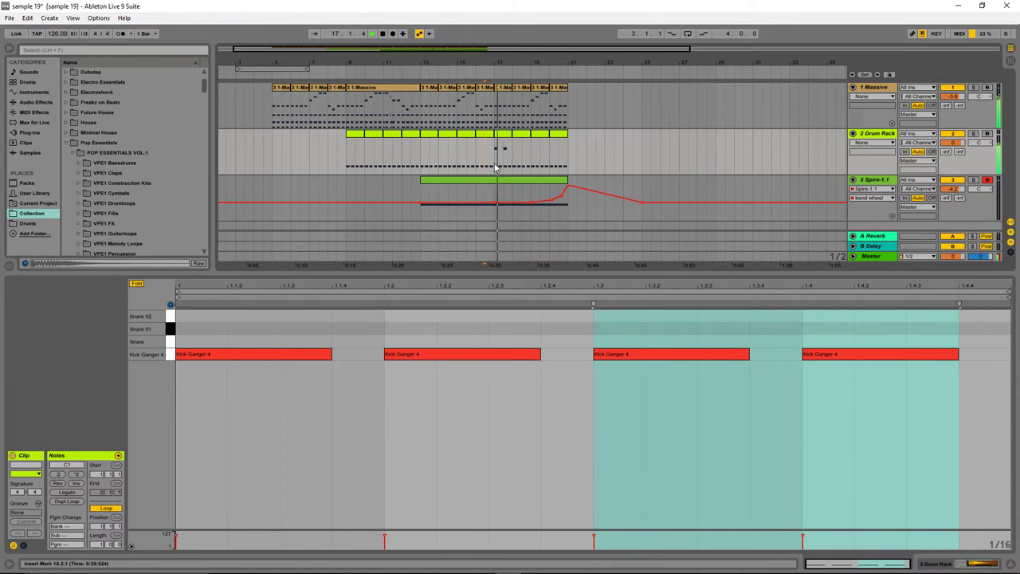
Give the bar 18 drum clip snare notes on beats 1 and 3, try them as Snare 02, and play from bar 17.
click(511, 143)
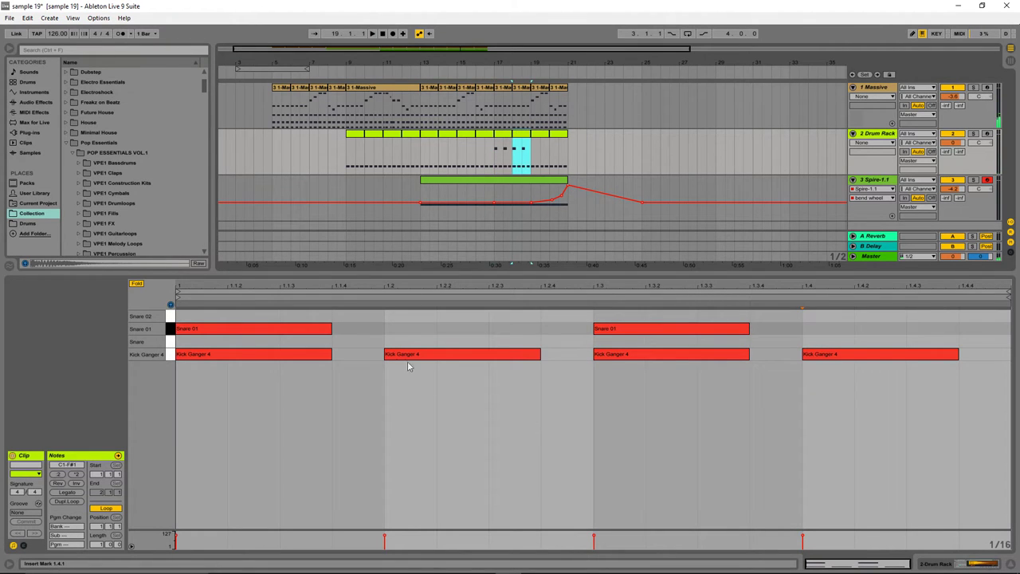
drag(796, 335, 284, 323)
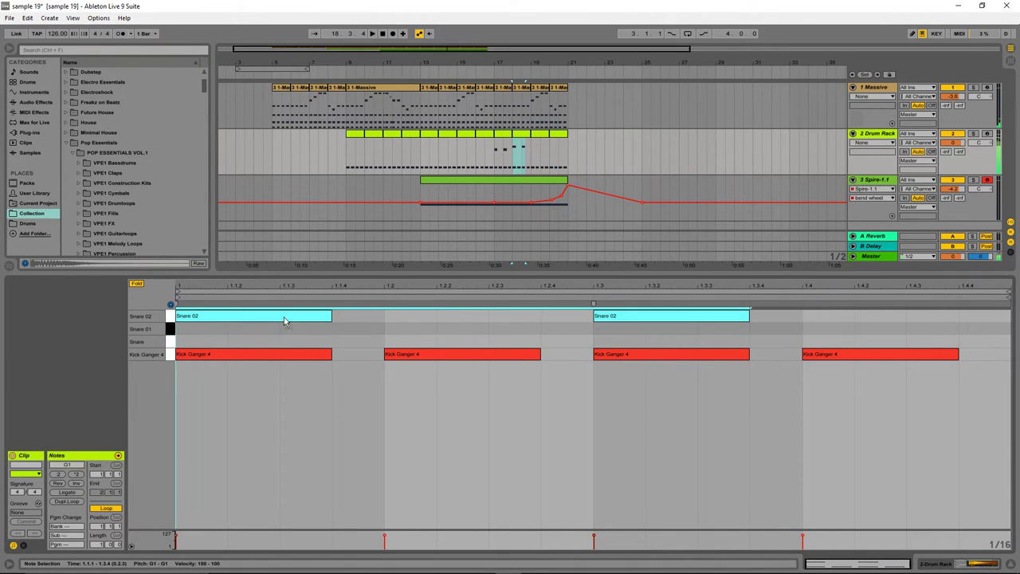
click(500, 163)
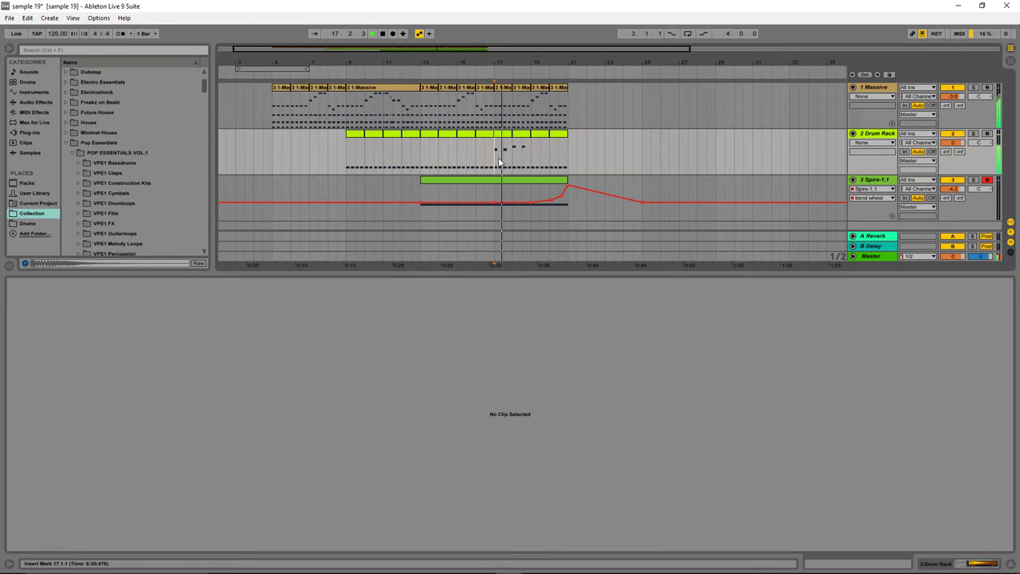
click(520, 135)
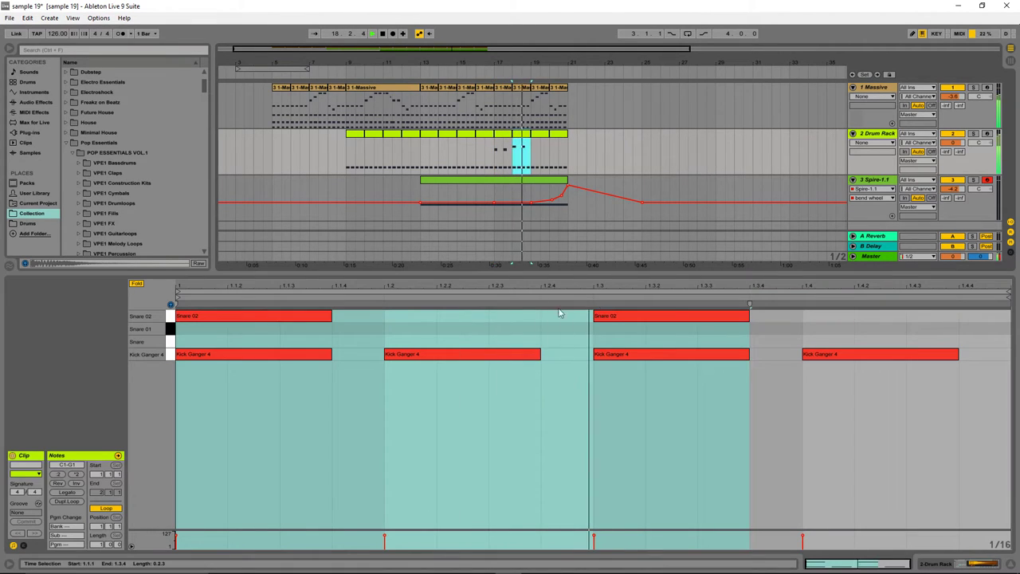
Try the two bar 18 snare notes on the Snare pad and play them from bar 18.
drag(679, 333, 303, 342)
click(511, 161)
key(space)
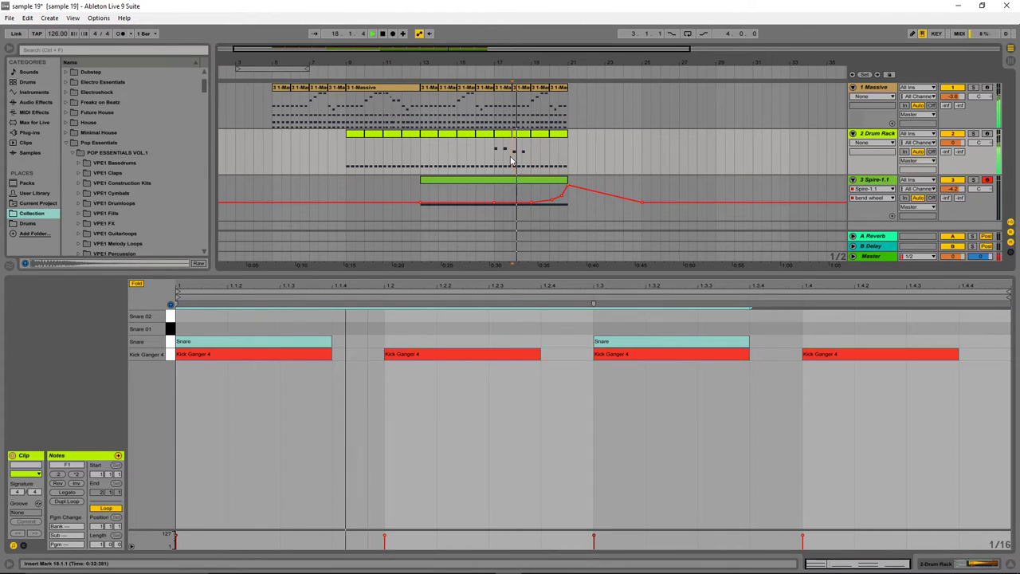
Move the two bar 18 snare notes to Snare 01 and play the result.
key(space)
click(728, 341)
drag(277, 341, 274, 333)
key(space)
key(space)
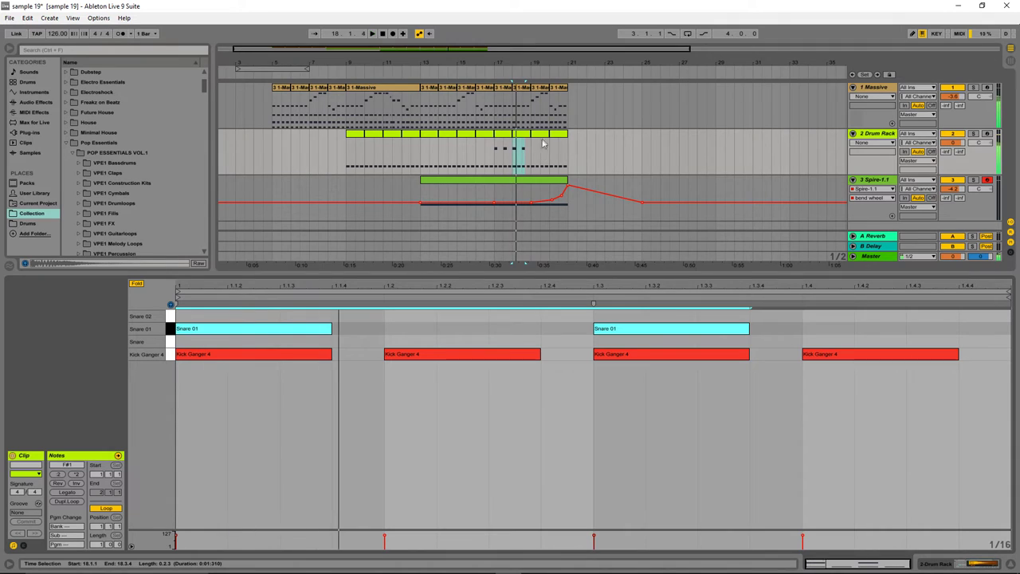
Delete the drum clips at bars 19 and 20.
click(539, 136)
key(Delete)
click(558, 135)
key(Delete)
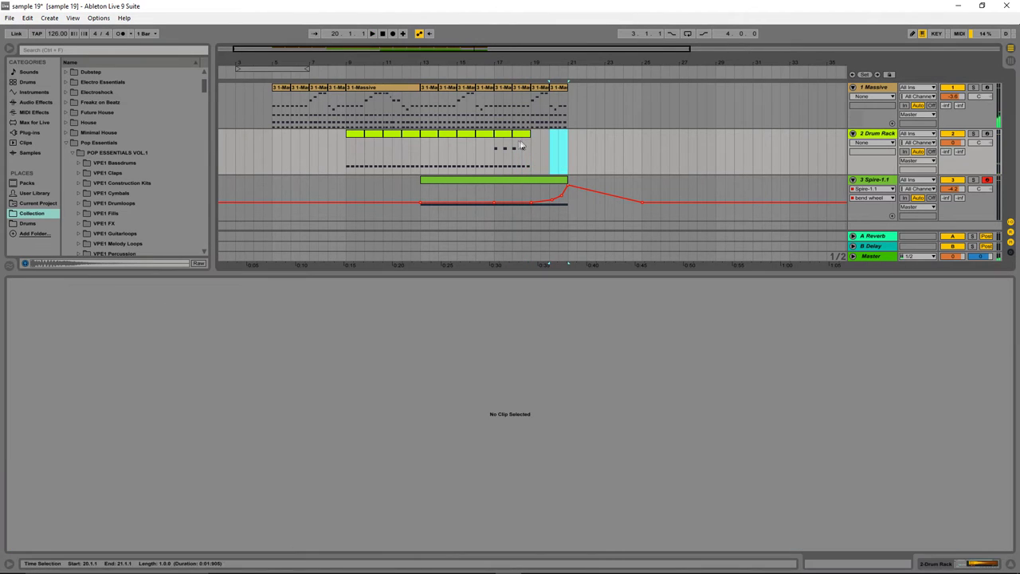
Duplicate the bar 18 drum clip to bar 19 and copy Snare 01 notes onto every beat, with eighth notes on beats 3 and 4.
click(523, 135)
key(ctrl+d)
click(706, 327)
shift+click(276, 330)
drag(276, 330, 466, 334)
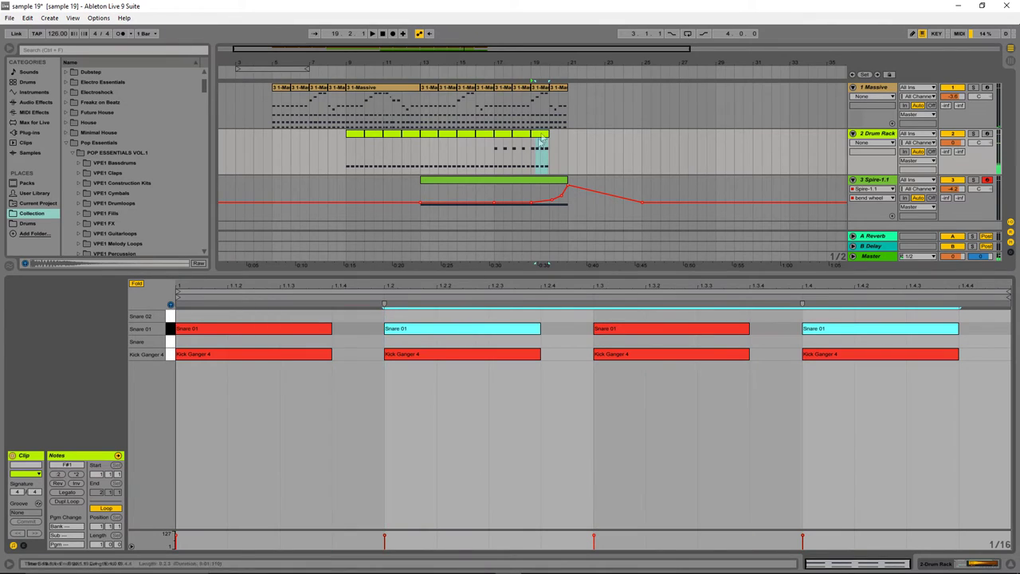
click(543, 135)
drag(981, 340, 790, 328)
Duplicate the bar 19 clip to bar 20 and fill it with eighth-note Snare 01 hits, with sixteenths on beat 4.
click(545, 135)
key(ctrl+d)
drag(566, 338, 398, 333)
drag(966, 319, 892, 334)
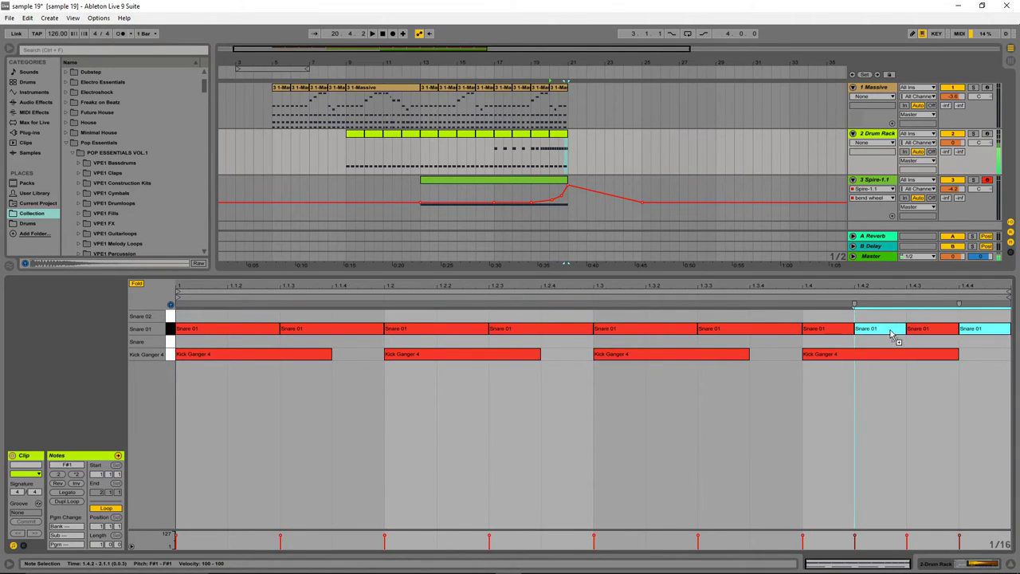
Play the snare build from bar 17 into bar 20.
click(496, 163)
key(space)
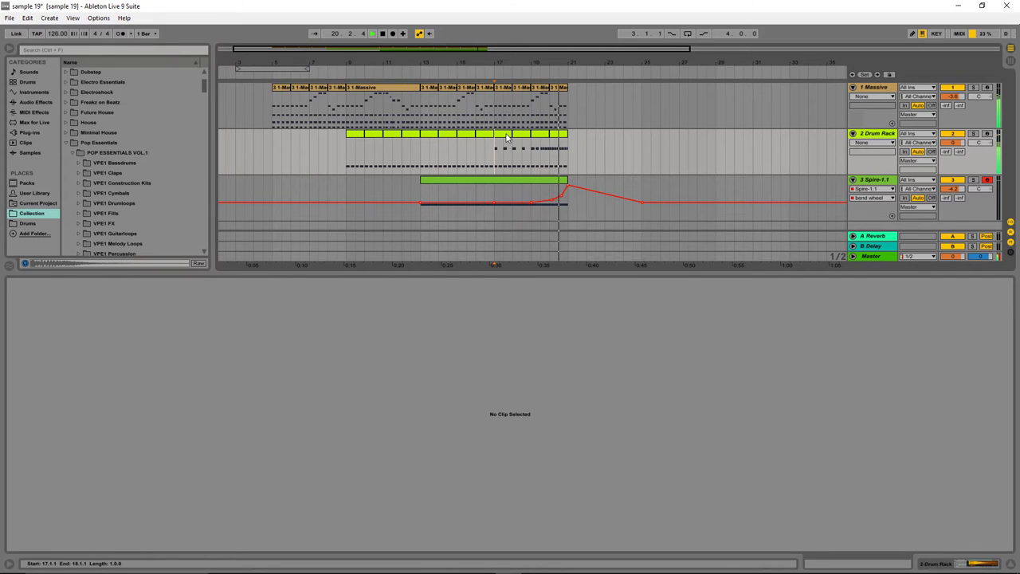
key(space)
Delete all Kick Ganger 4 notes from the drum clips at bars 17, 18, 19 and 20.
click(507, 137)
drag(924, 478, 303, 344)
key(Delete)
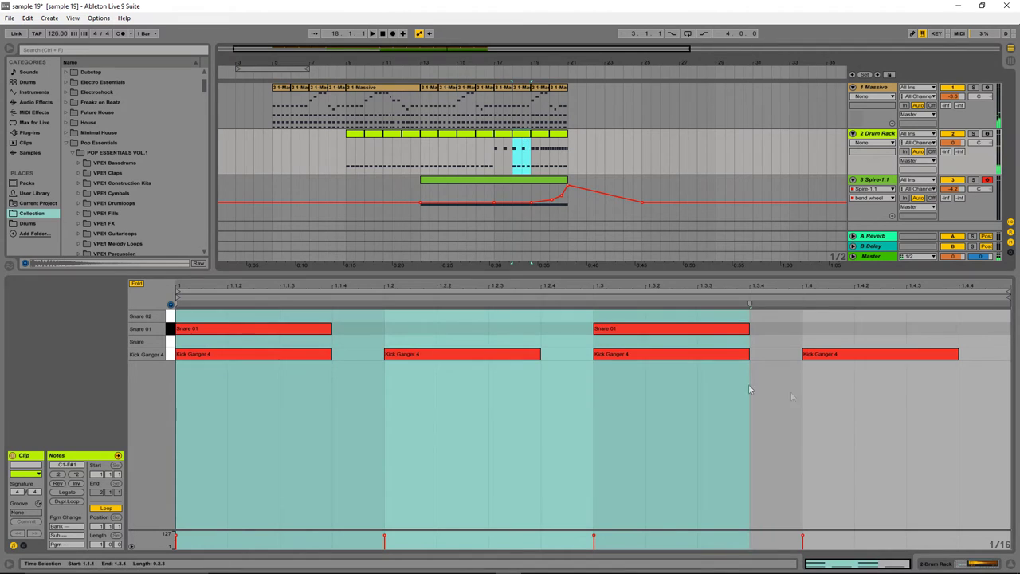
drag(877, 426, 250, 351)
key(Delete)
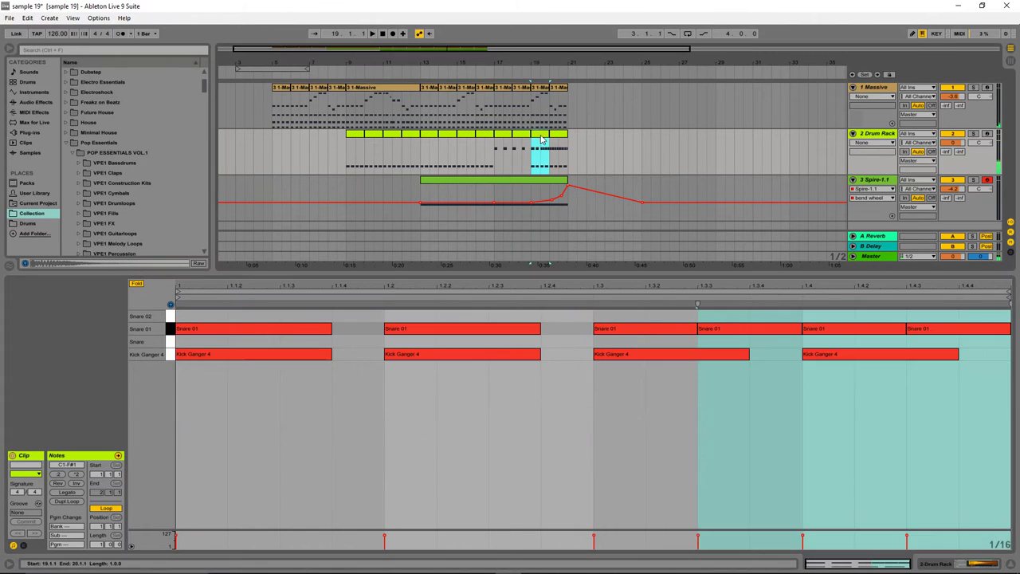
drag(881, 411, 292, 351)
key(Delete)
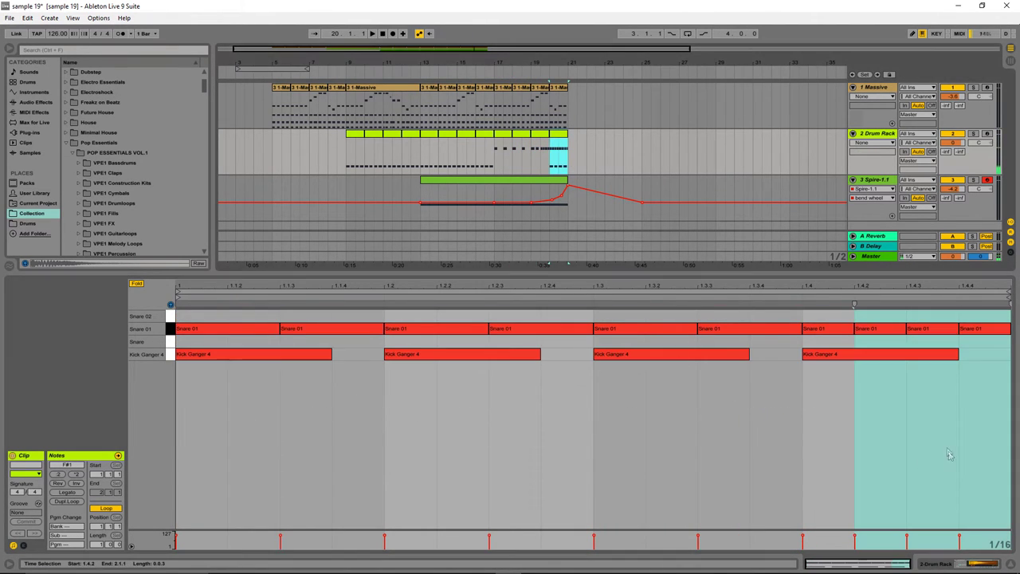
drag(946, 444, 276, 365)
key(Delete)
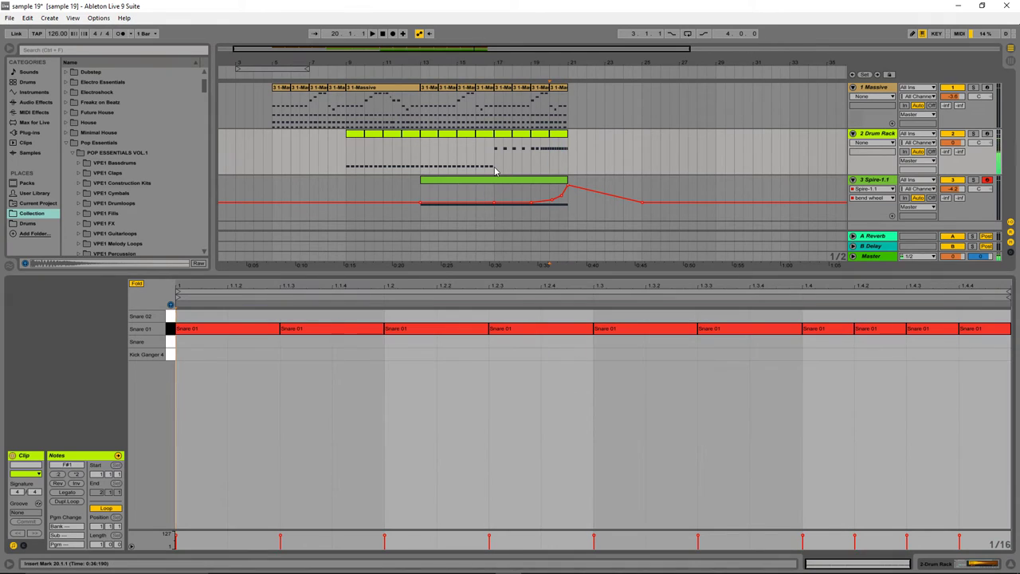
Play the build-up from bar 17 and again from bar 13.
click(494, 171)
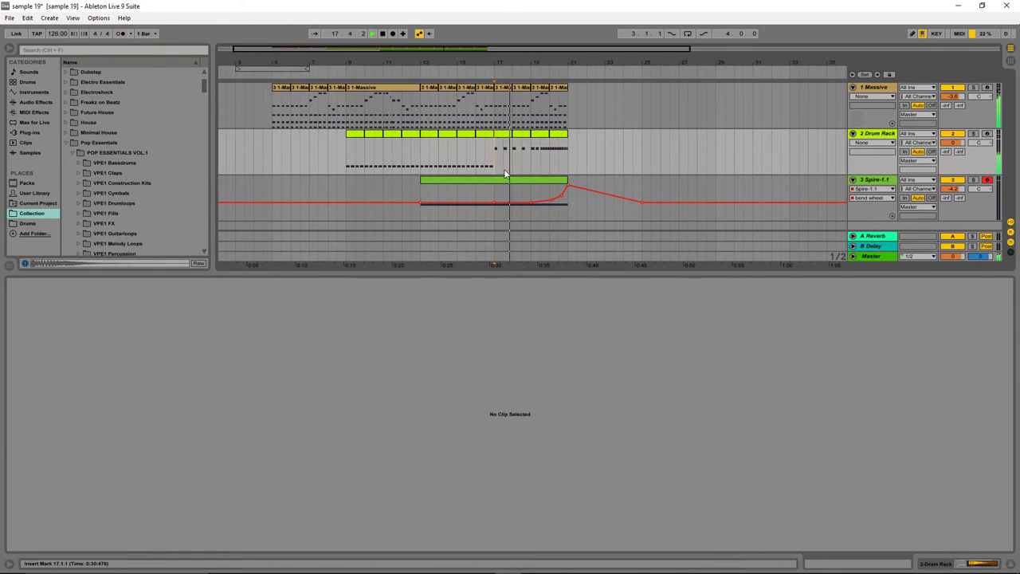
click(422, 188)
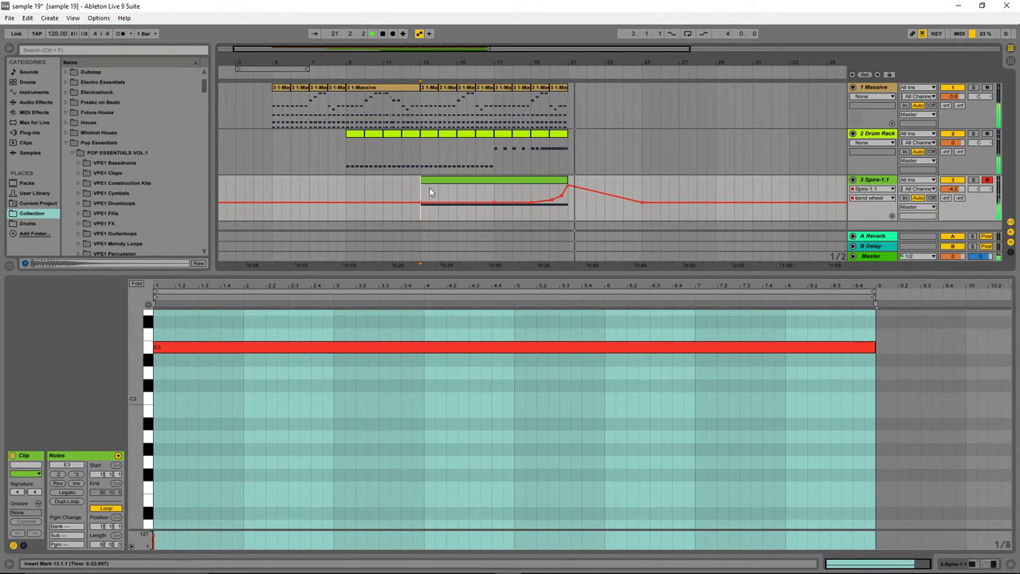
key(space)
Show the Drum Rack devices and set the Snare 01 pad's Transpose to -1 st while playing from bar 17.
click(558, 155)
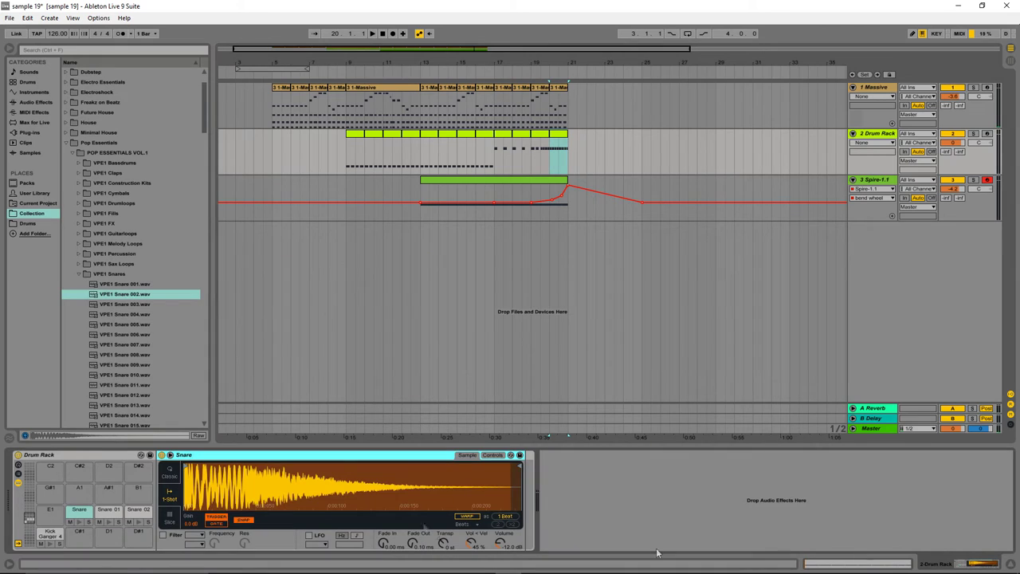
click(496, 154)
key(space)
click(106, 512)
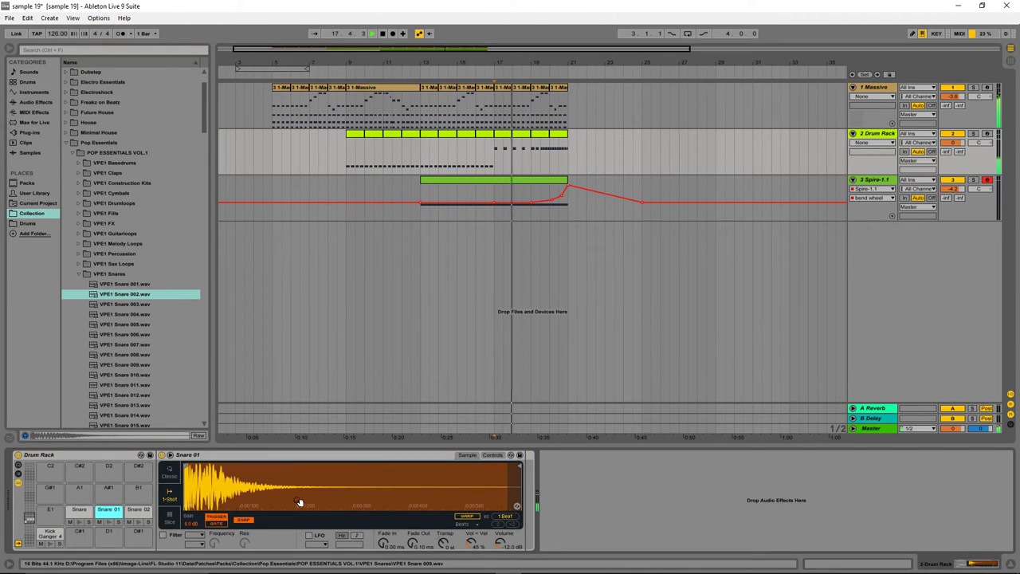
drag(444, 542, 445, 547)
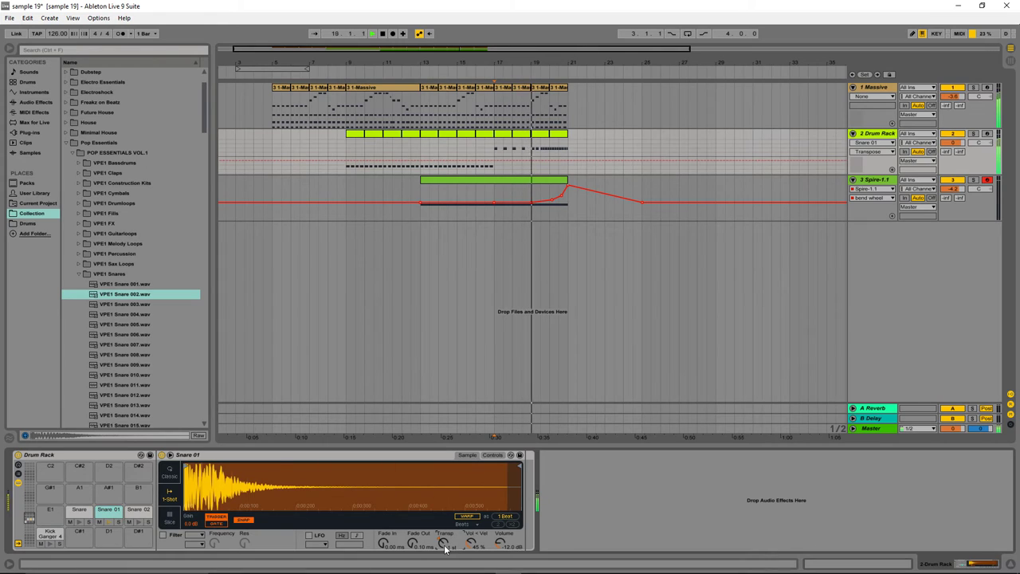
key(space)
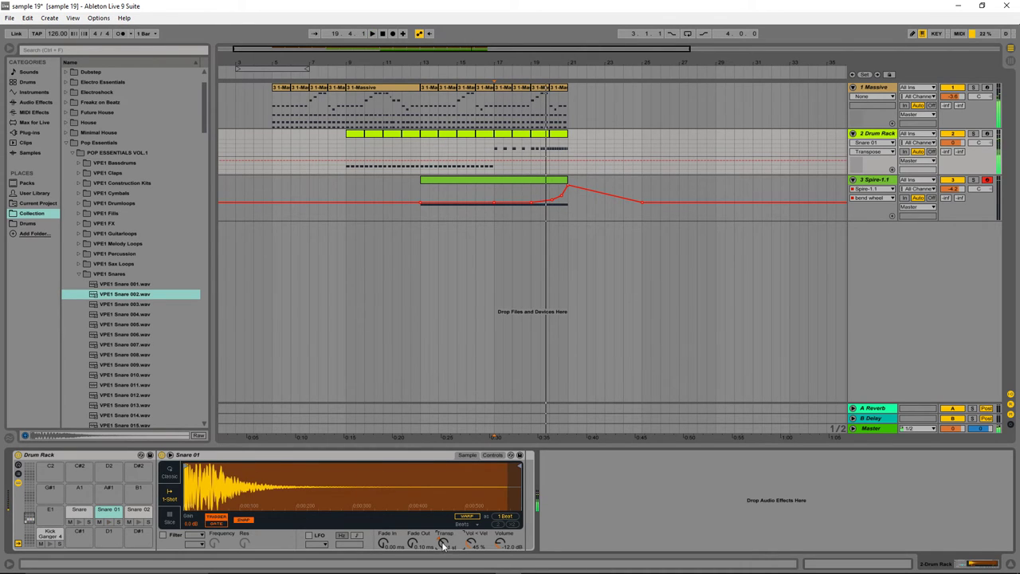
Try a Vol < Vel automation ramp for Snare 01 rising from bar 19 to 100% just before bar 21.
click(469, 548)
click(494, 158)
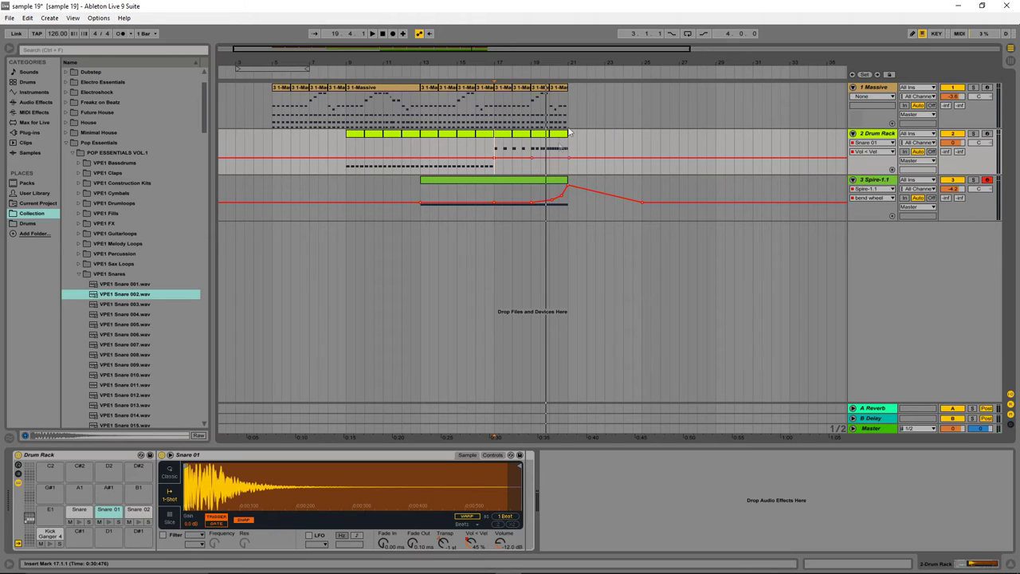
drag(545, 60, 558, 123)
click(647, 158)
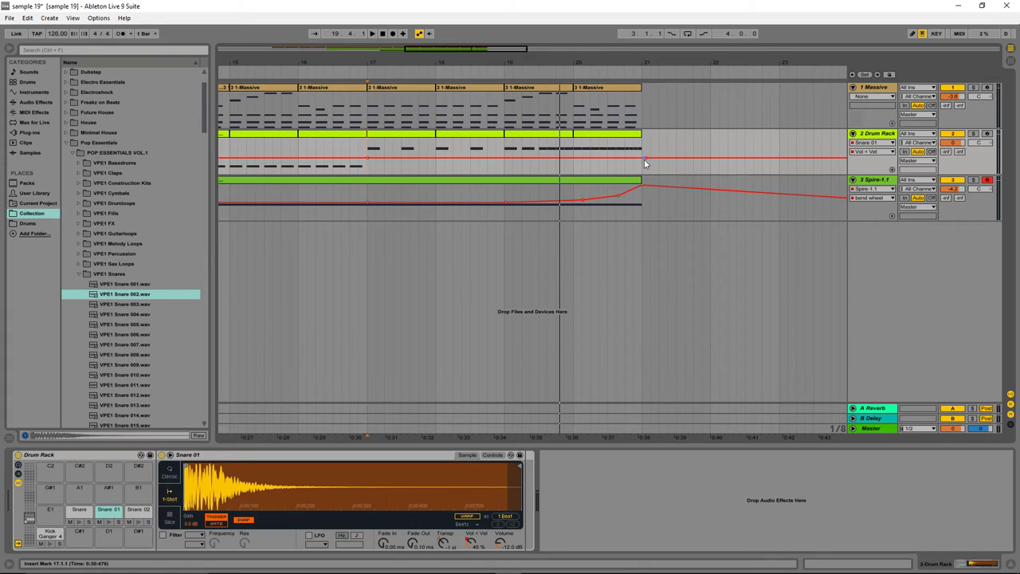
click(505, 158)
drag(610, 158, 638, 143)
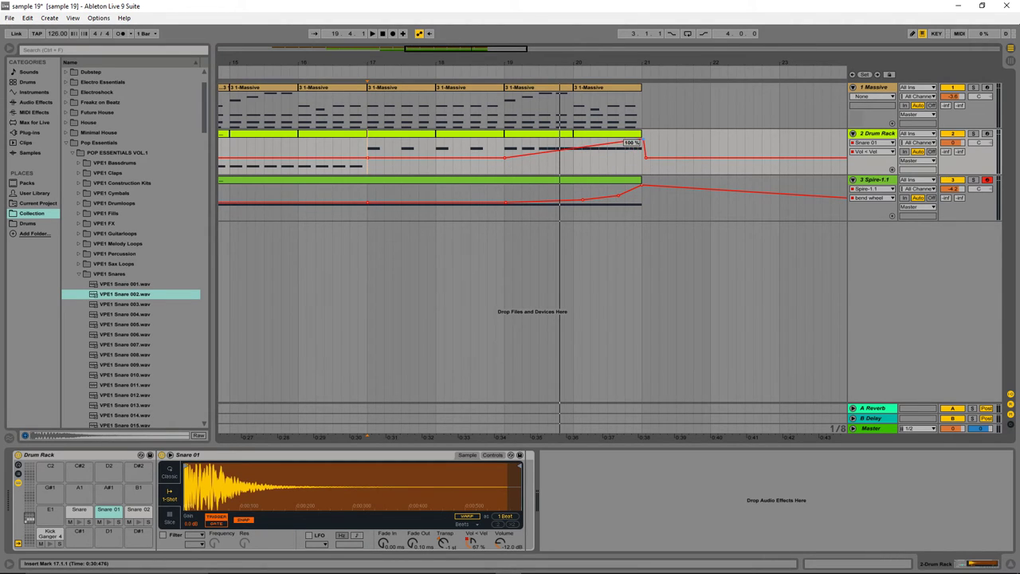
Undo the Vol < Vel ramp, redraw it reaching 100% with the drop right at bar 21, and play from bar 18.4.3.
key(ctrl+z)
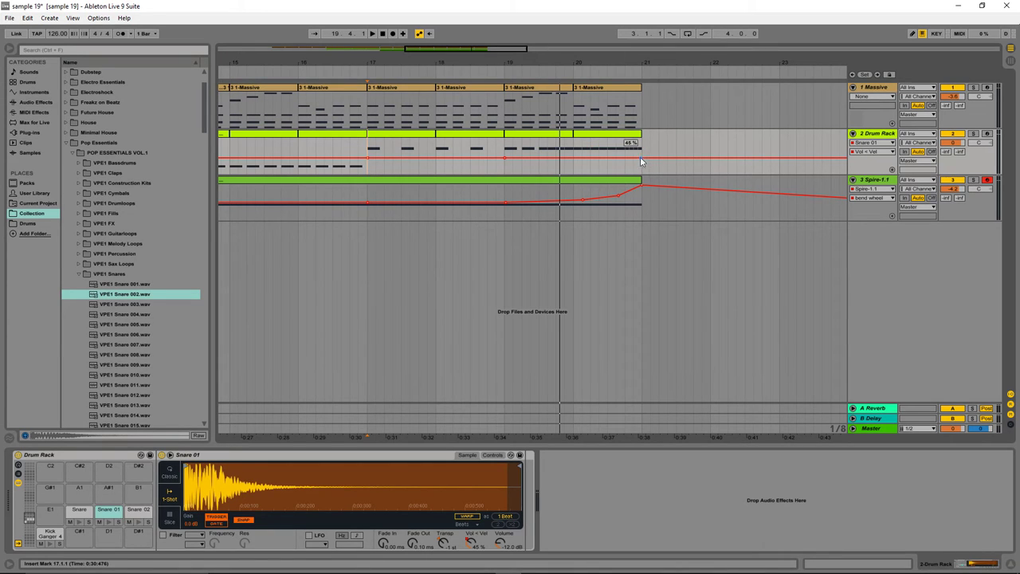
drag(638, 158, 638, 143)
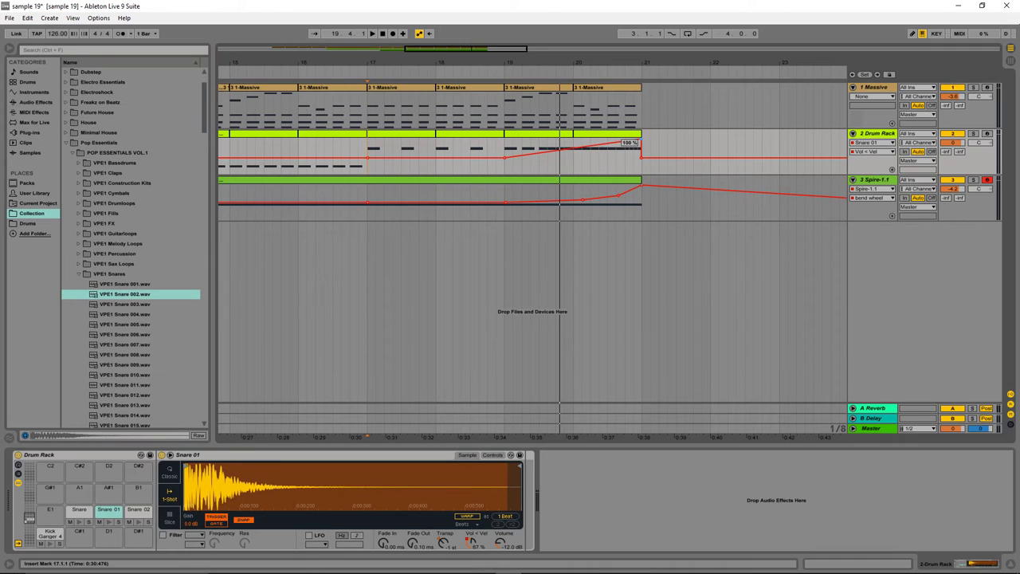
click(497, 147)
key(space)
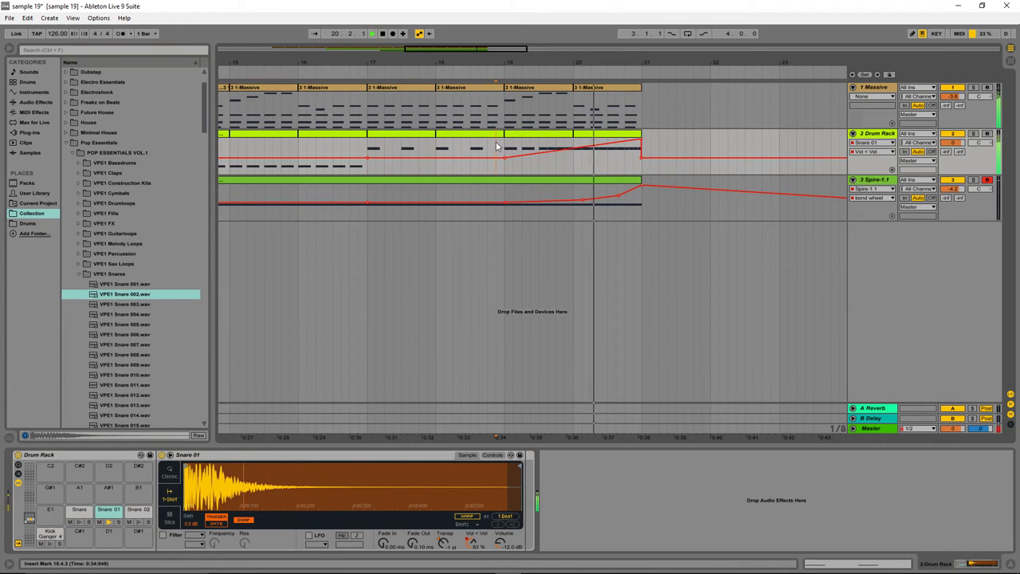
key(space)
Show Snare 01's Transpose automation and draw a rise from bar 19 to bar 21.
drag(434, 64, 434, 59)
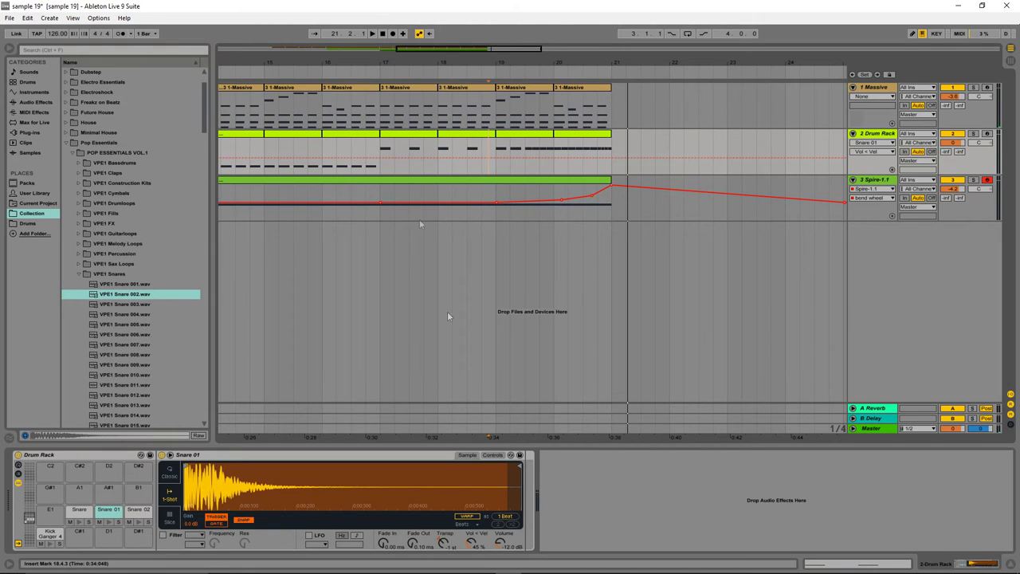
click(444, 545)
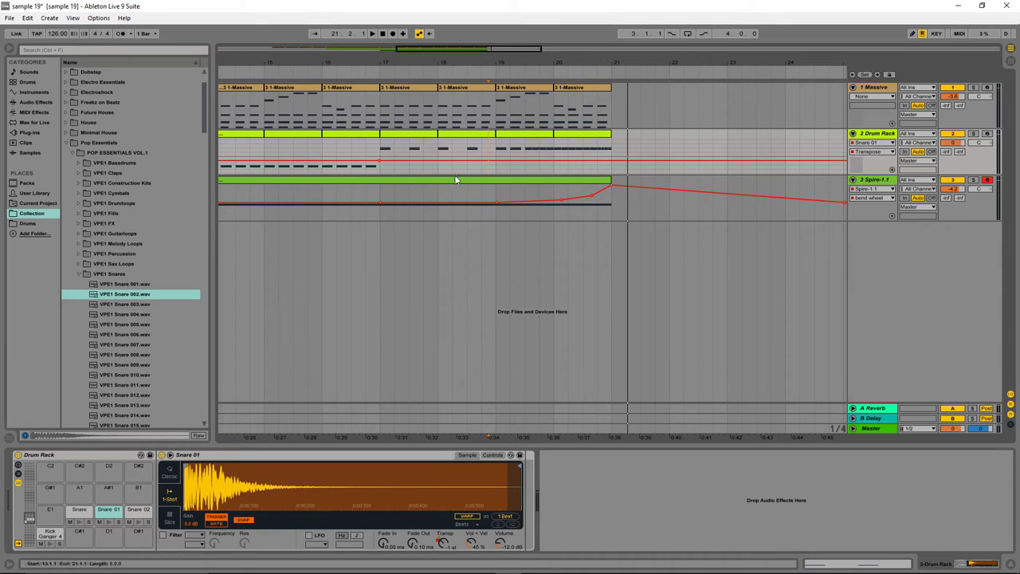
click(496, 161)
click(611, 161)
drag(608, 161, 608, 144)
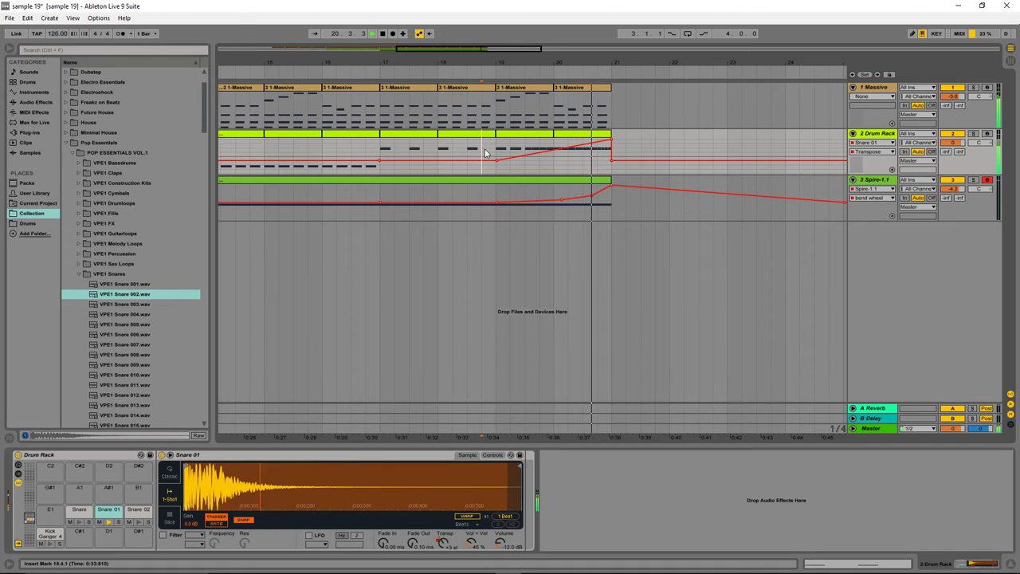
Replace the Transpose ramp with one rising from bar 20 to about +13 st at bar 21, and play from bar 18.4.
key(ctrl+z)
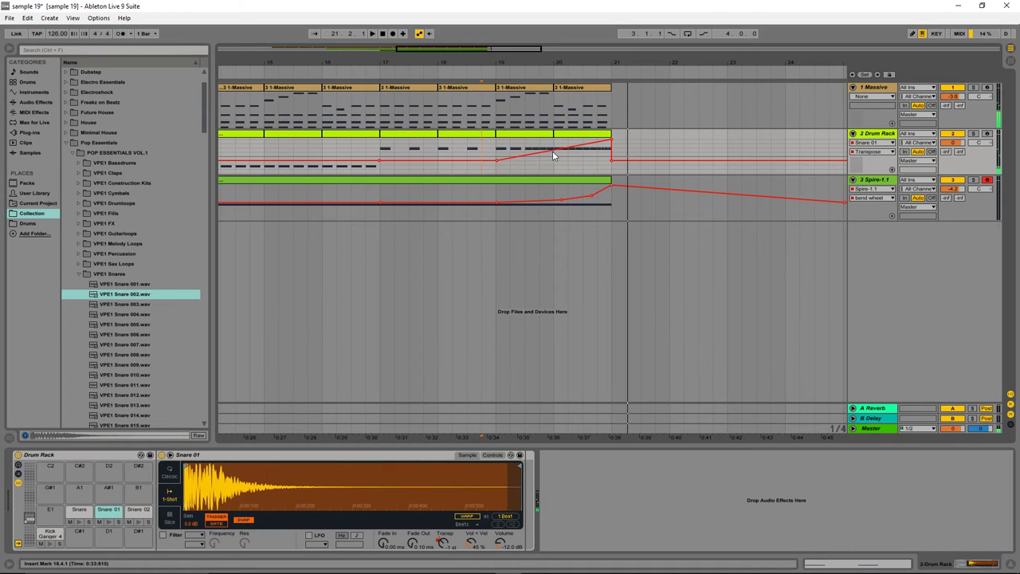
mouse_move(557, 163)
drag(611, 161, 612, 141)
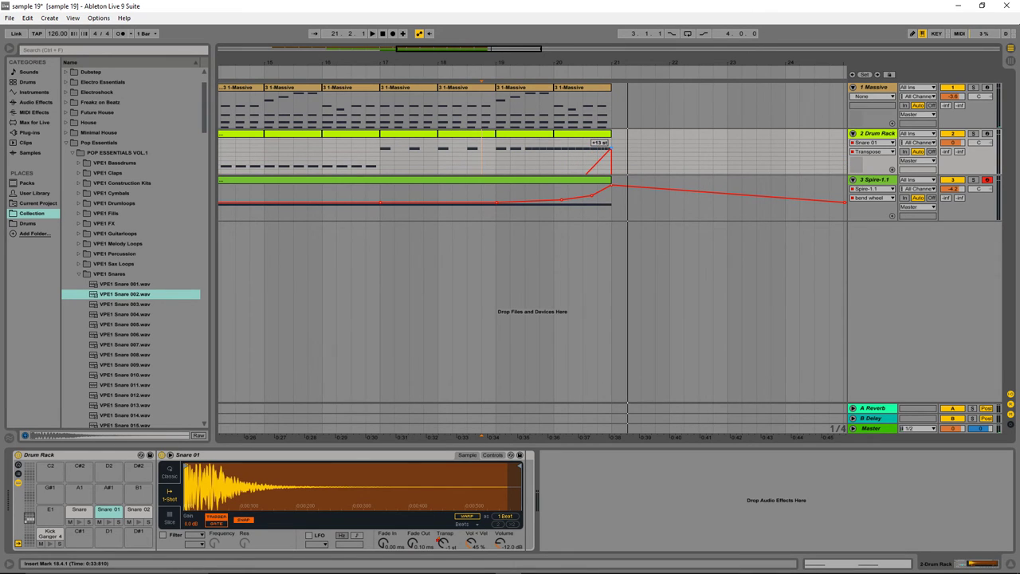
key(space)
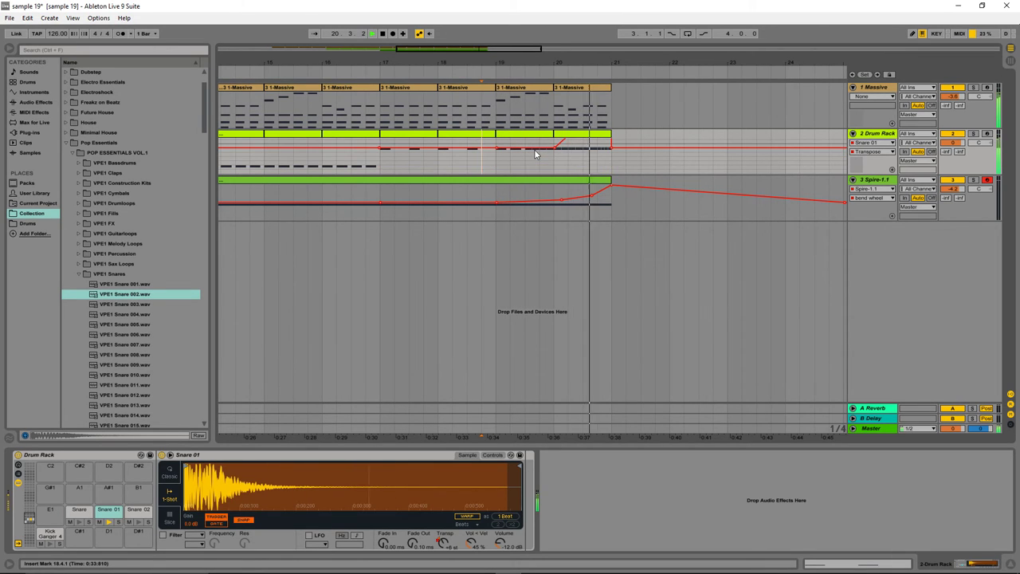
Start Snare 01's Transpose ramp at bar 19 and play the build from 18.3.1.
key(space)
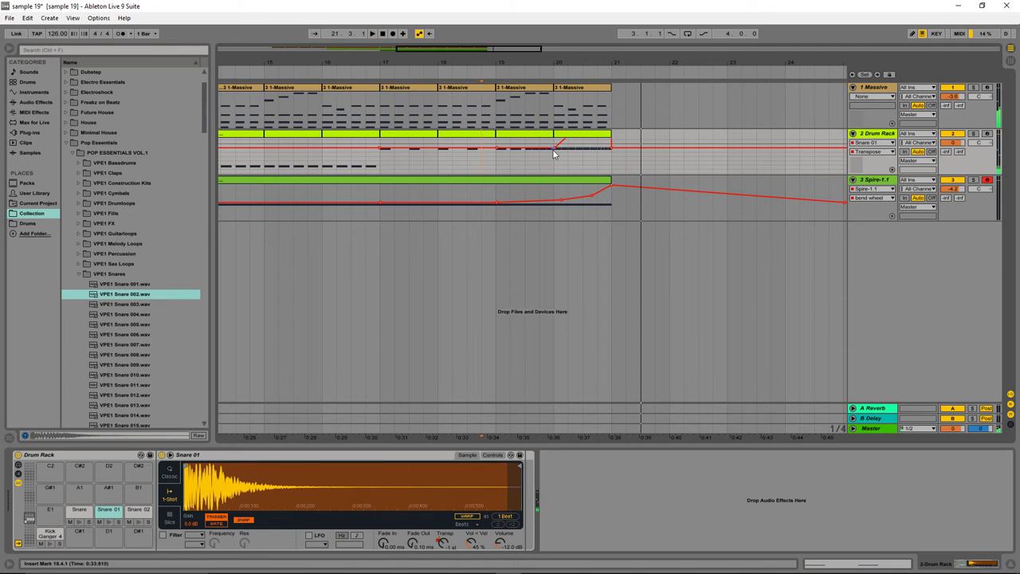
click(470, 147)
key(space)
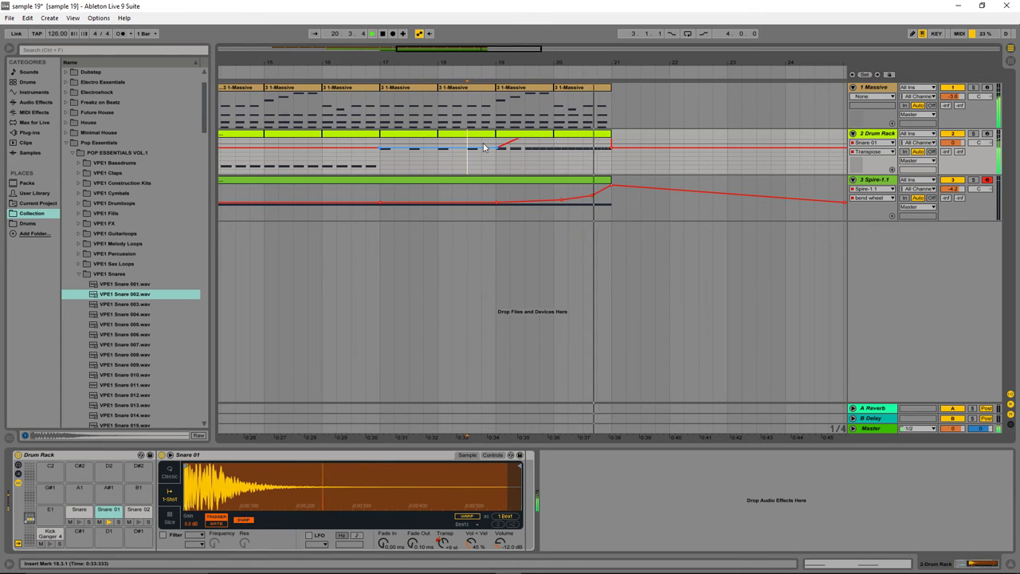
Play the build from bar 13 and lower the flat level of Snare 01's Transpose automation ahead of the ramp.
drag(427, 62, 371, 196)
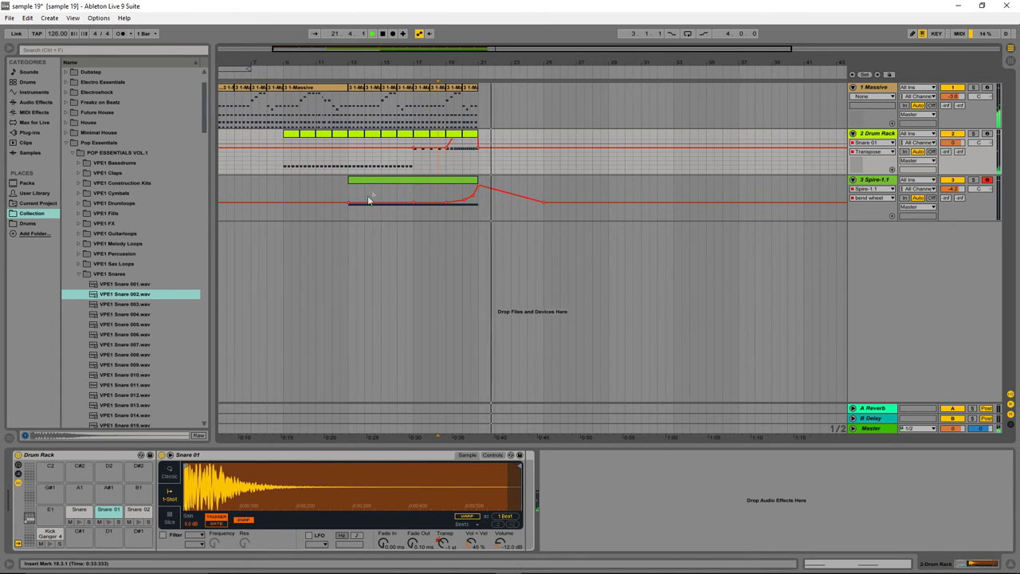
click(352, 194)
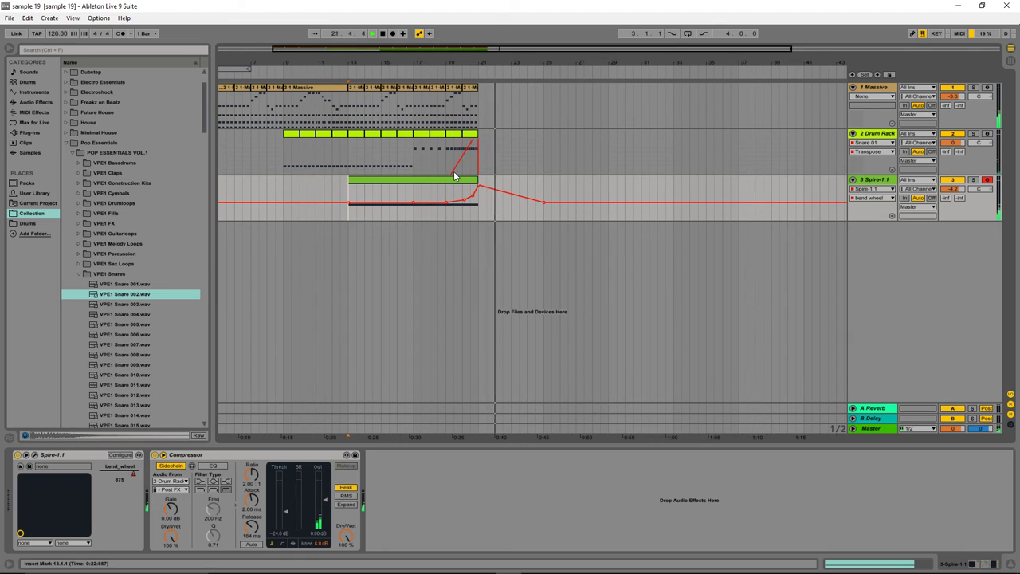
drag(455, 157, 455, 151)
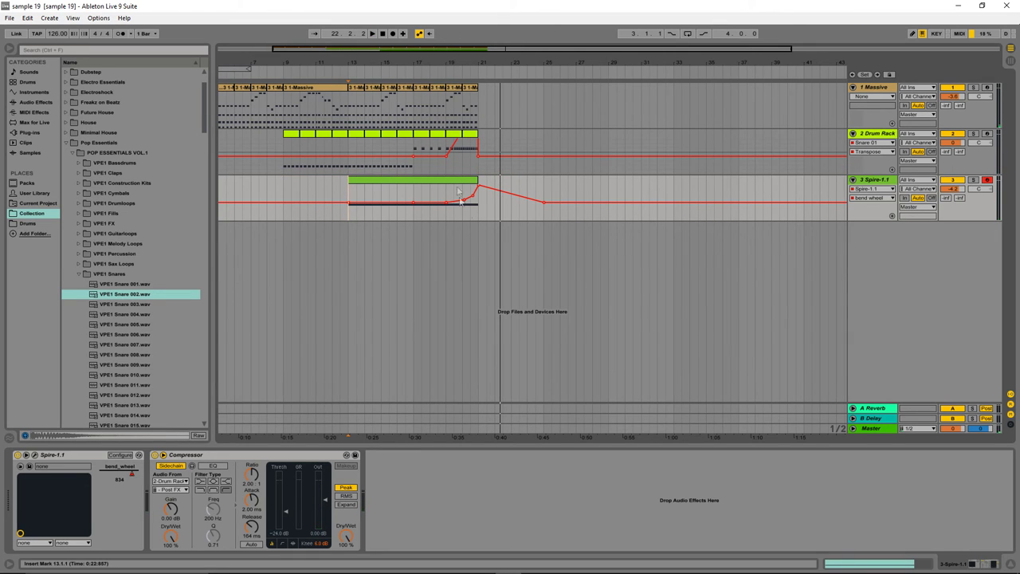
Open the drum clip at bar 17 to examine its Snare 01 notes and play from there.
click(417, 139)
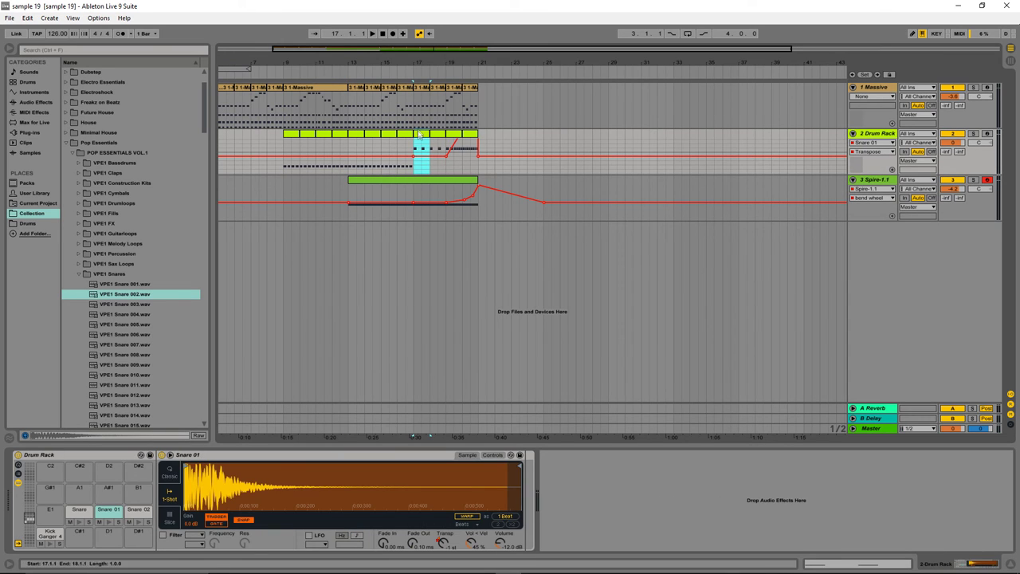
double_click(423, 139)
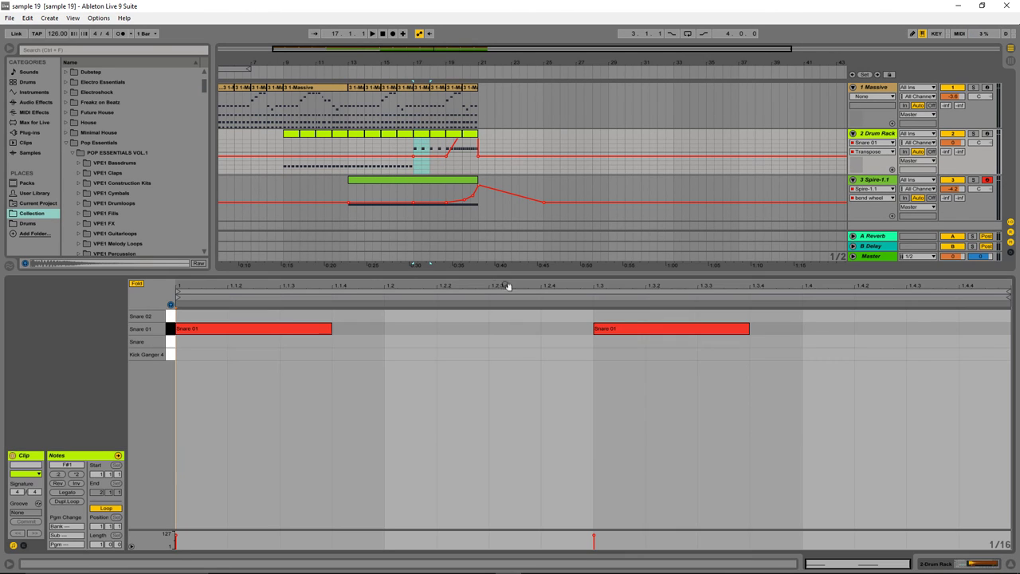
key(space)
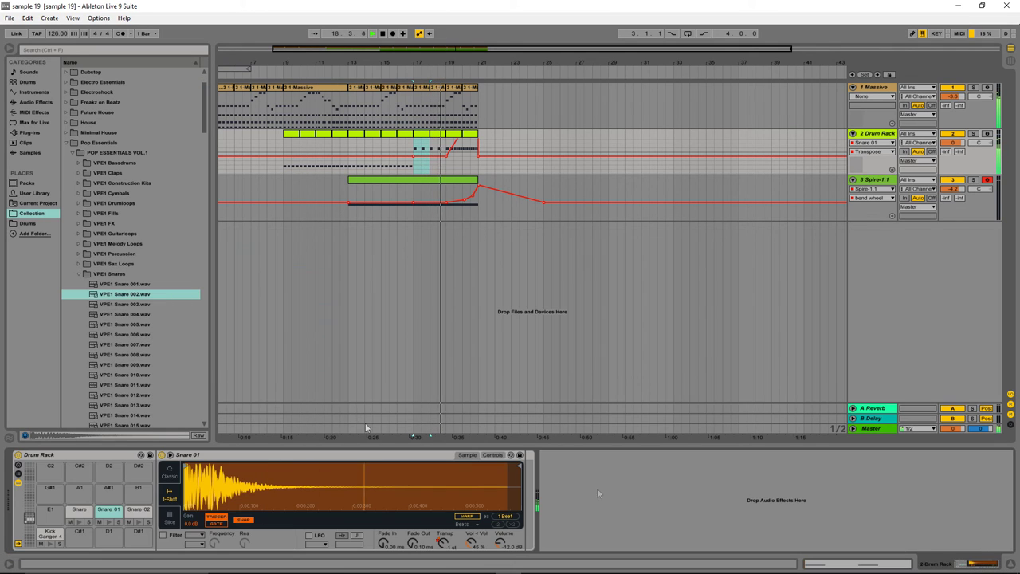
Find the Reverb audio effect with the search "reve" and add it after the Drum Rack.
key(shift+Tab)
click(31, 51)
text(reve)
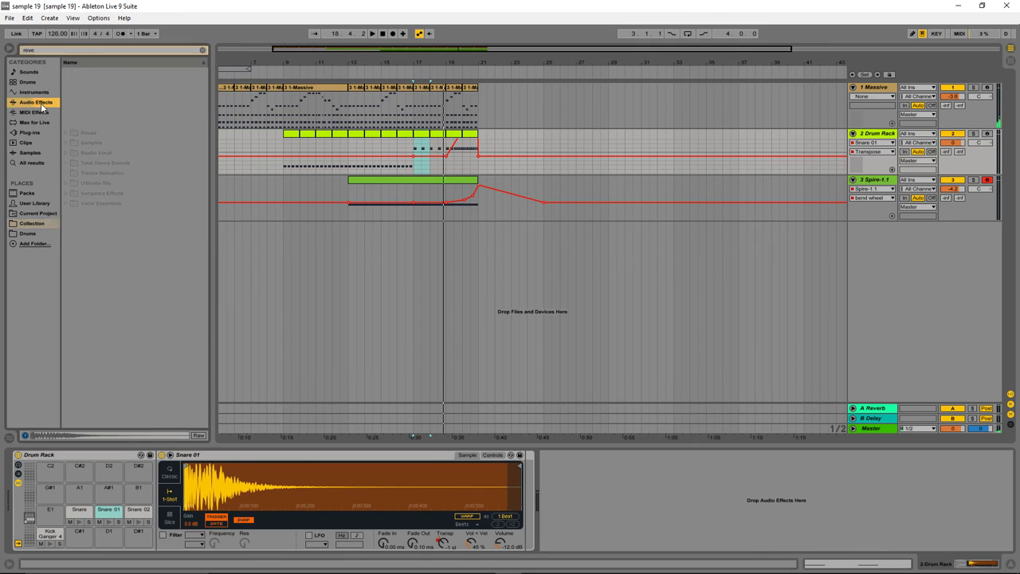
drag(90, 74, 259, 151)
drag(580, 480, 581, 481)
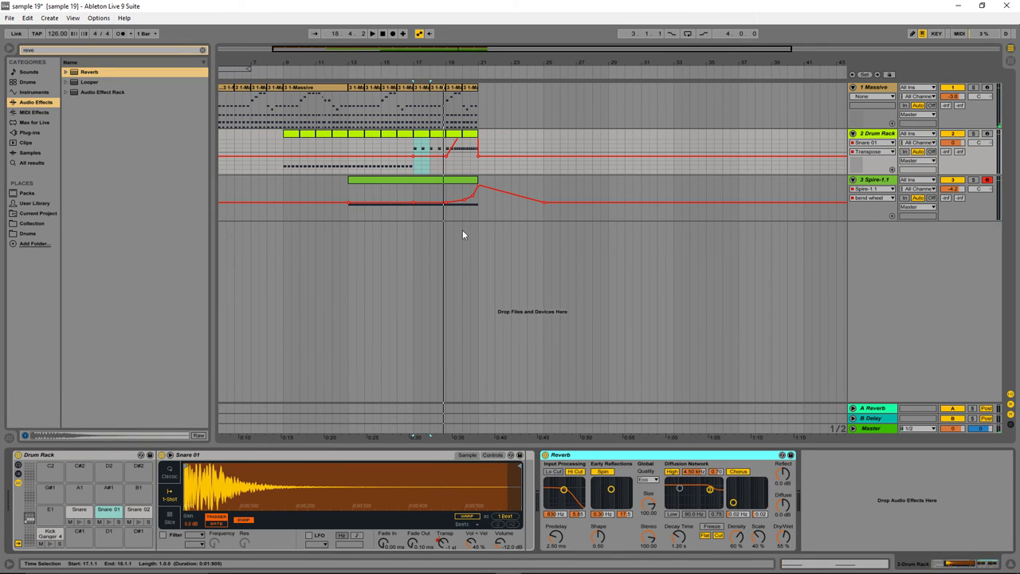
Play the snare build from bar 17 and set the Reverb's Dry/Wet to 26%.
click(414, 148)
key(space)
drag(783, 537, 784, 561)
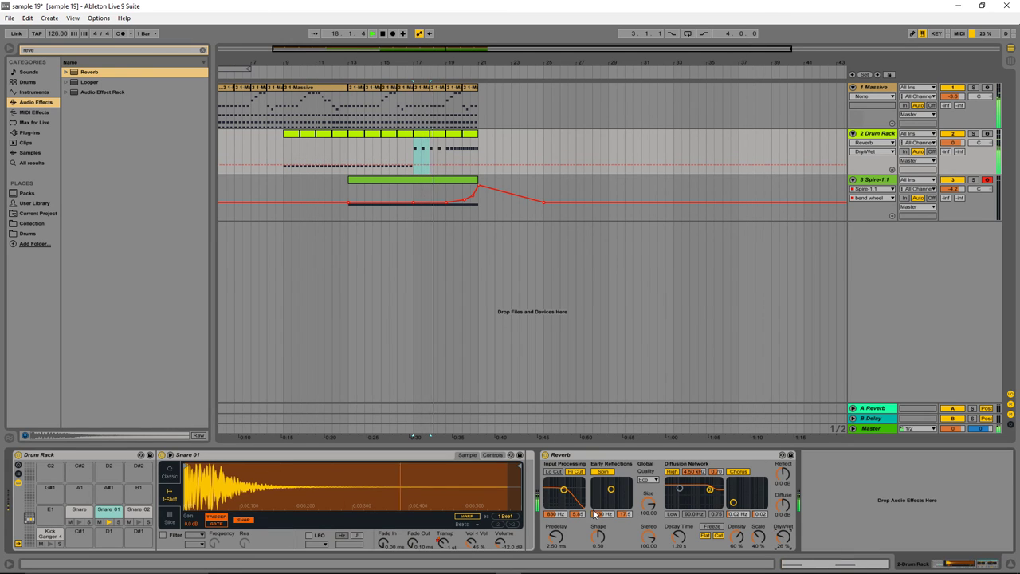
Adjust the Reverb's input filter to about 508 Hz with a 3.69 width, replay, and set Decay Time to 4.15 s and Dry/Wet to 49%.
drag(561, 495, 561, 496)
key(space)
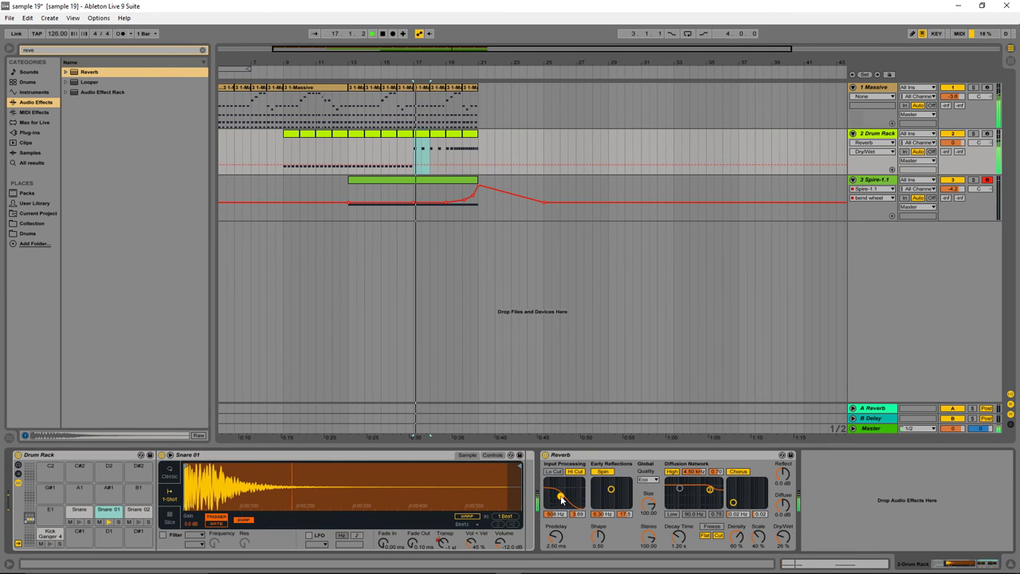
drag(783, 537, 784, 531)
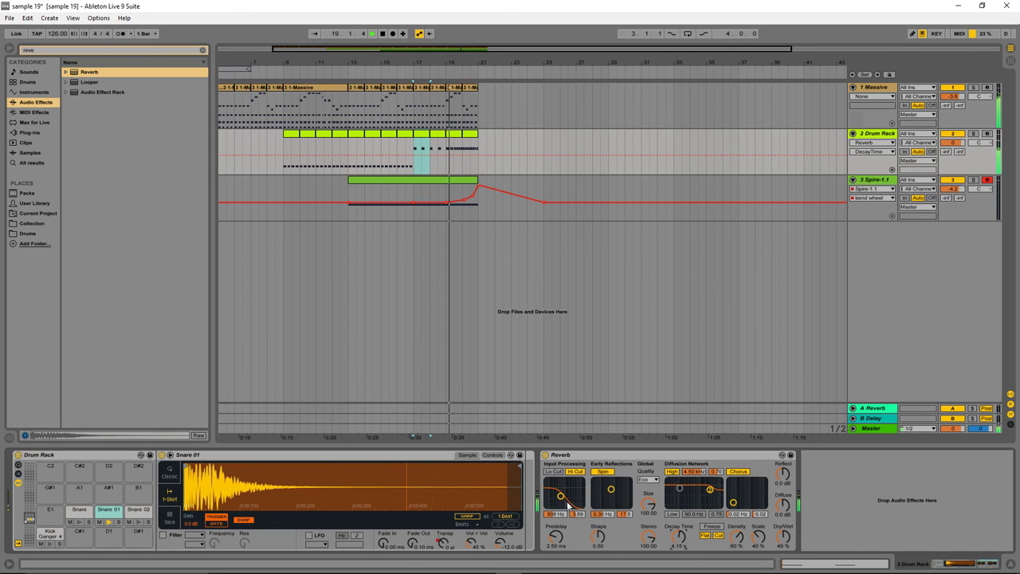
Place the insert mark at bar 20 on the drum track and show Snare 01's Transpose automation again.
click(460, 156)
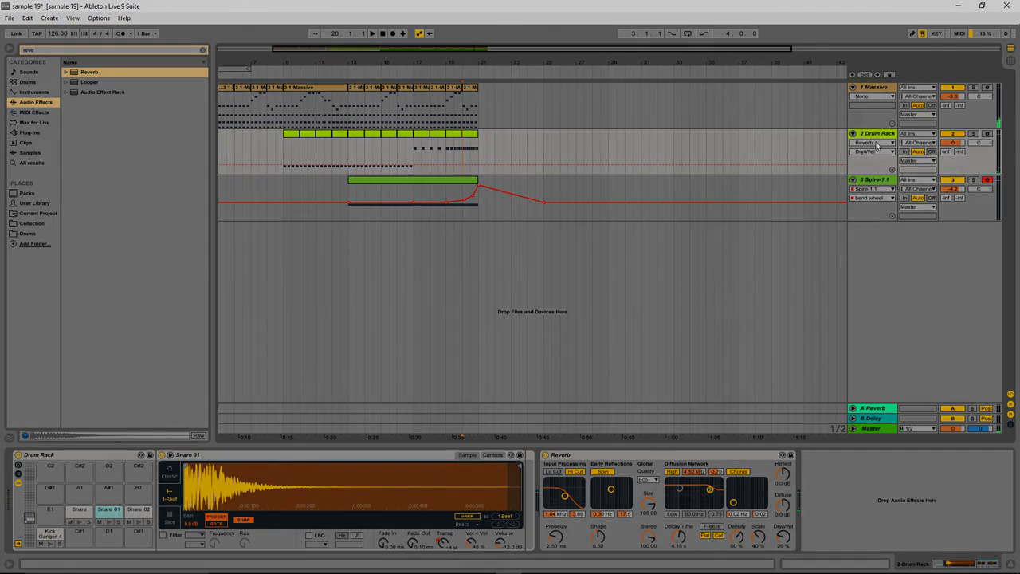
click(879, 143)
click(880, 198)
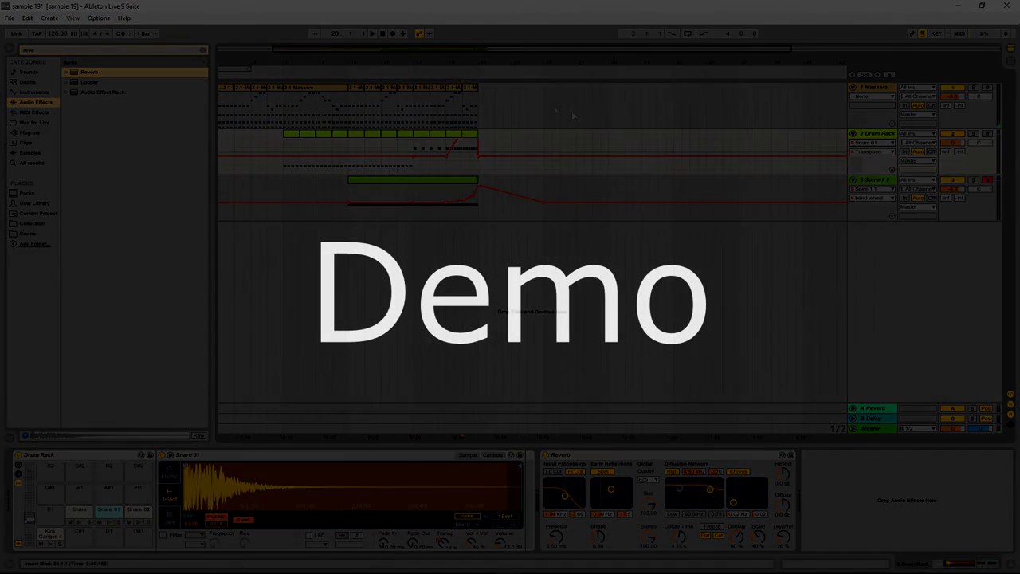